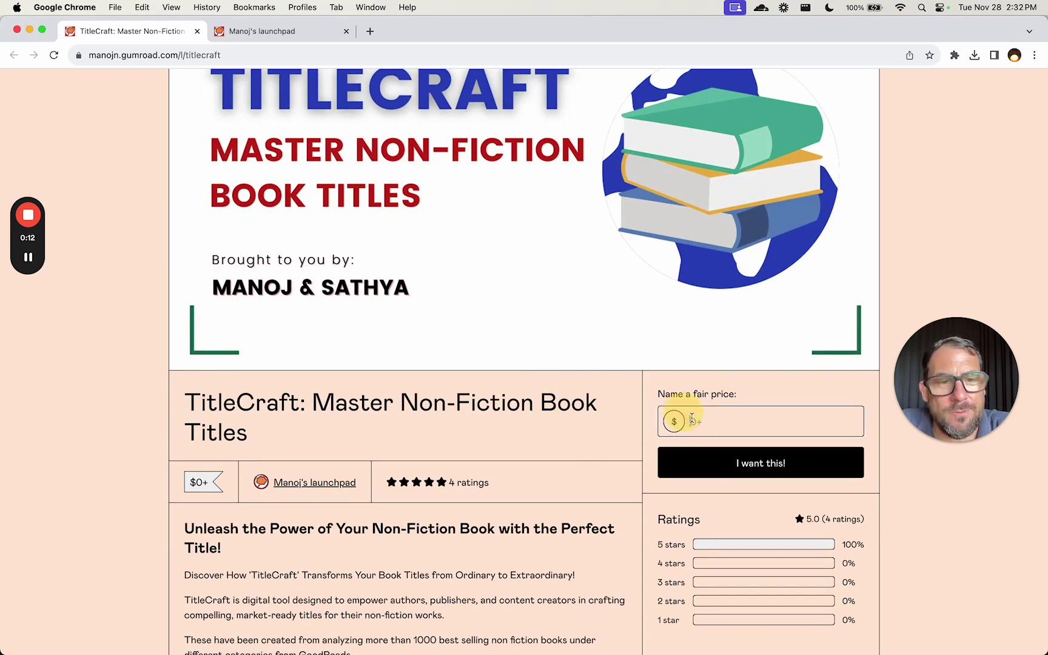
Step: Examine the TitleCraft product description, including the GoodReads title analysis and the fill-in-the-blank Google Sheet offer
scroll(487, 425, "down", 3)
scroll(486, 424, "down", 1)
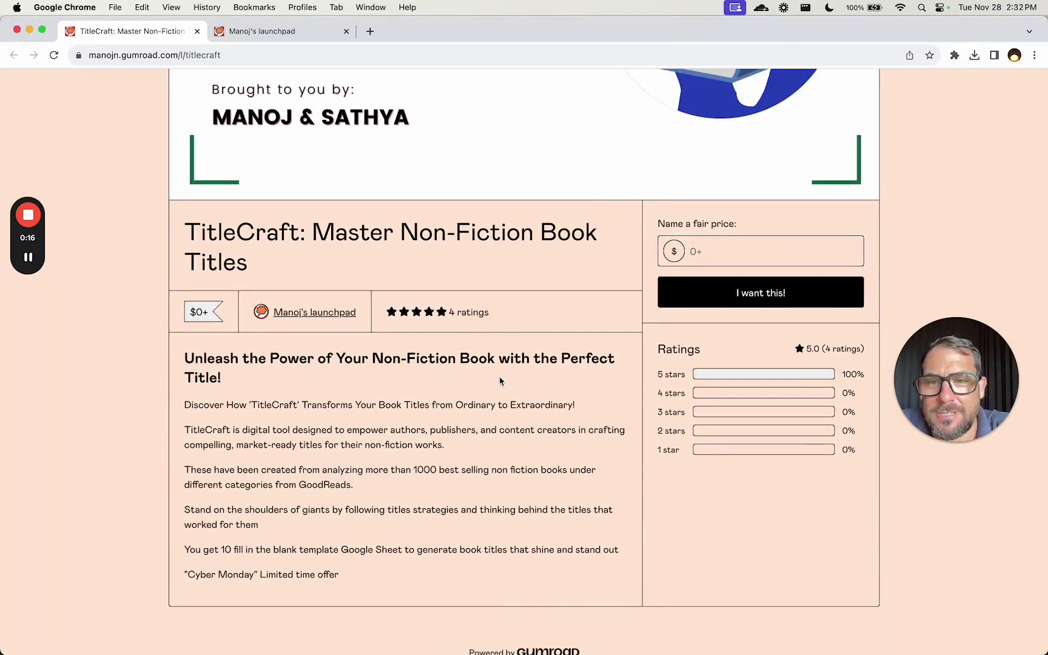
scroll(500, 380, "down", 1)
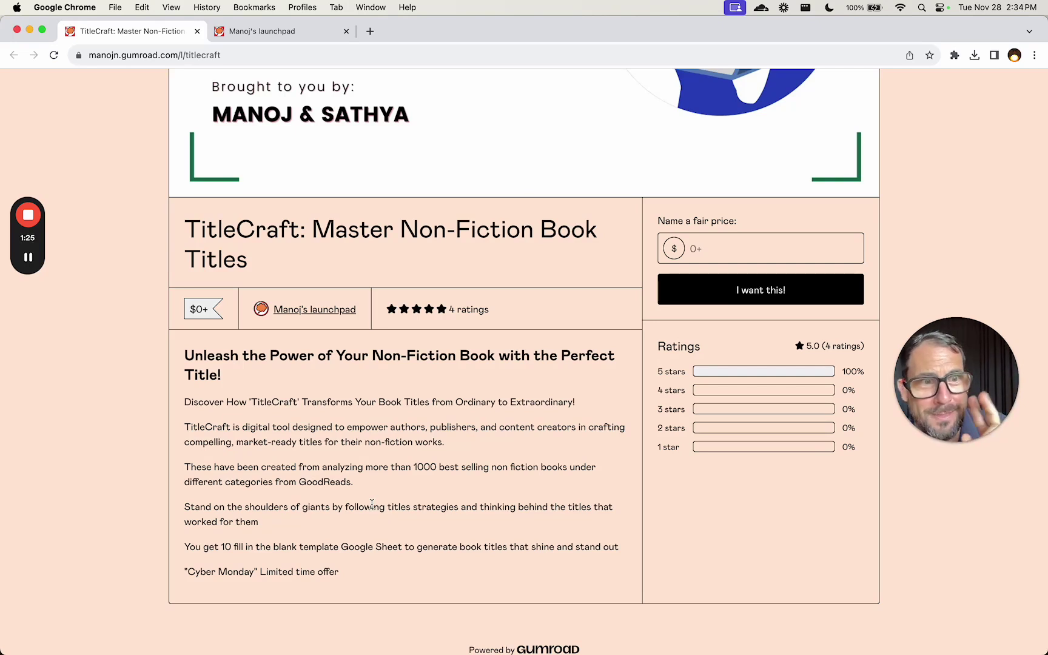
left_click_drag(323, 467, 430, 488)
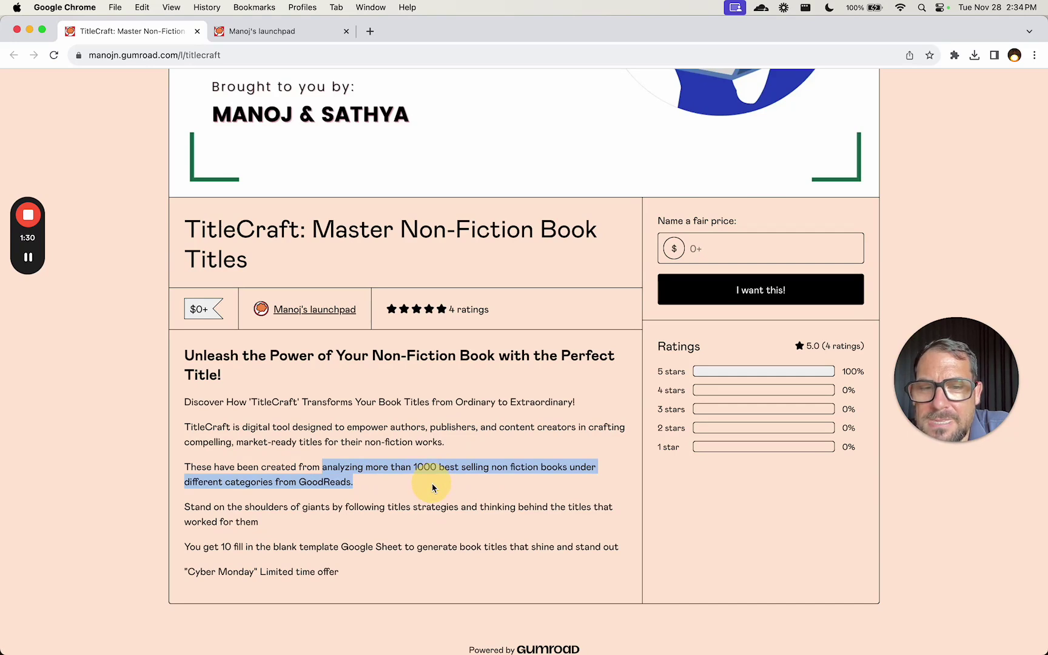
left_click(188, 502)
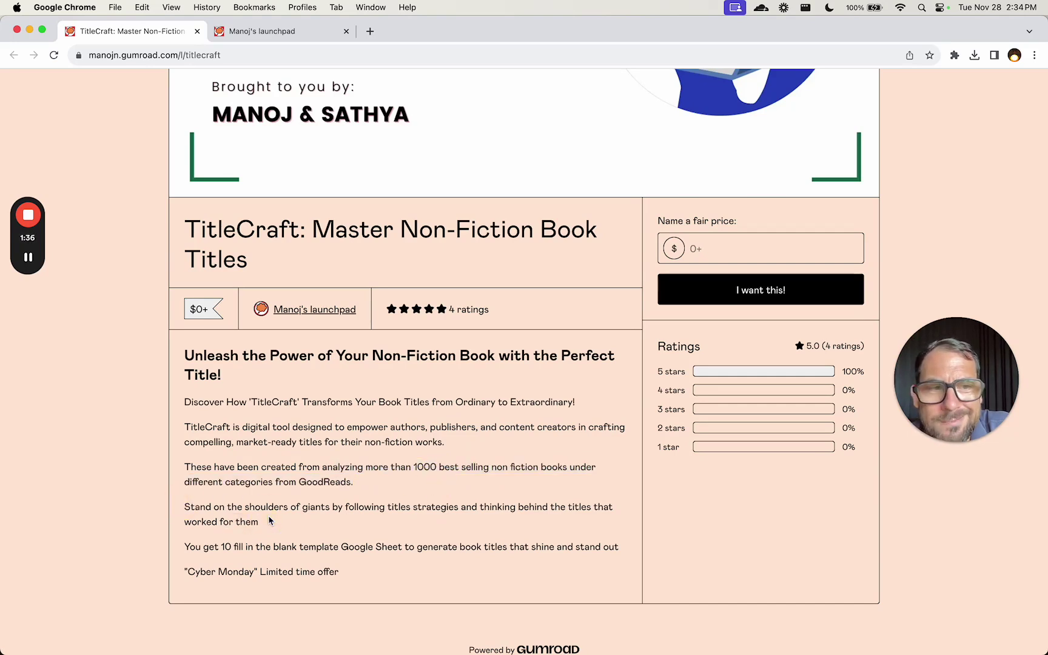
left_click_drag(265, 526, 173, 376)
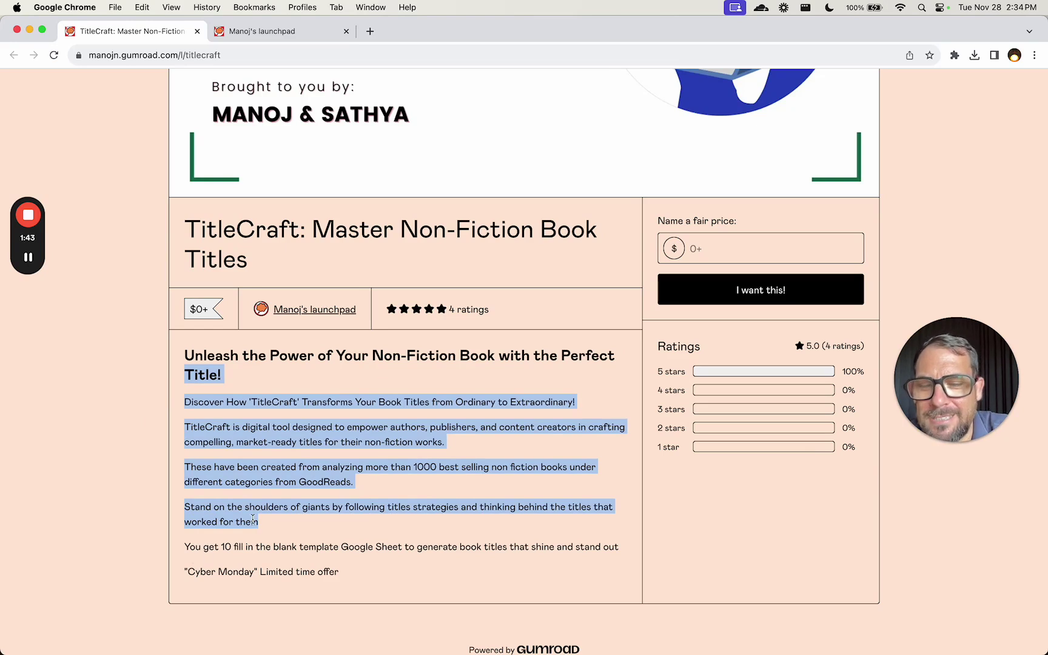
left_click(273, 525)
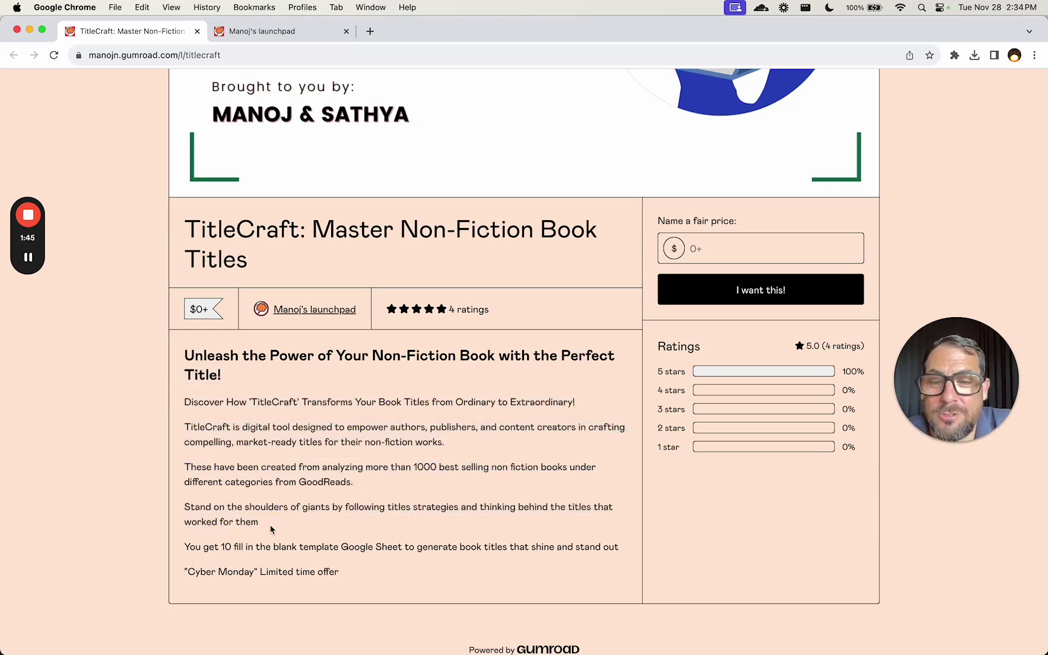
left_click_drag(185, 545, 483, 549)
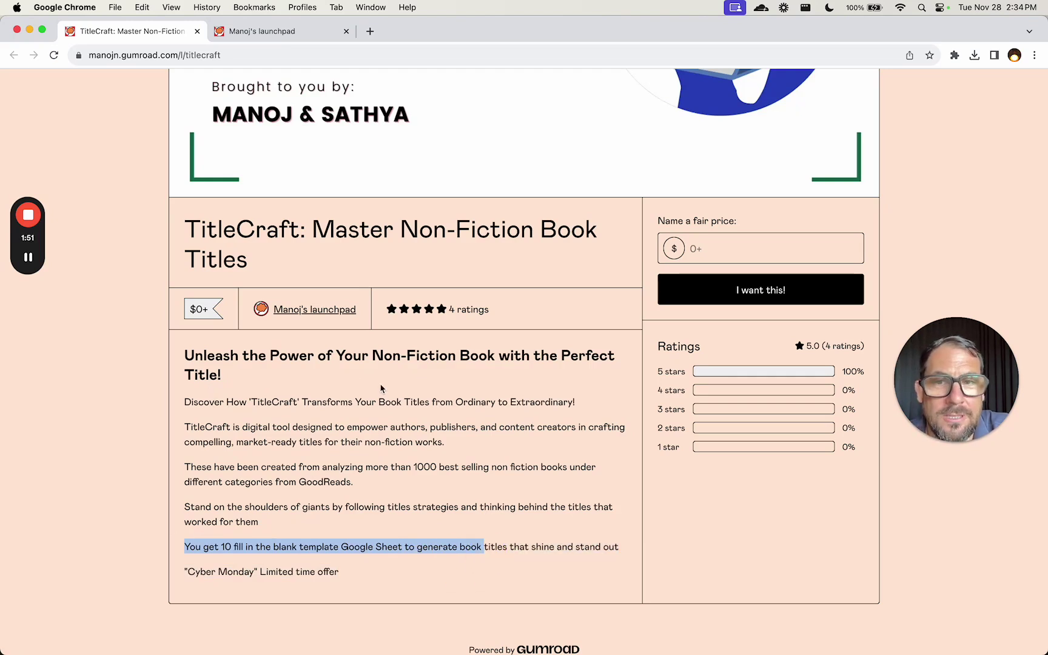
left_click(709, 249)
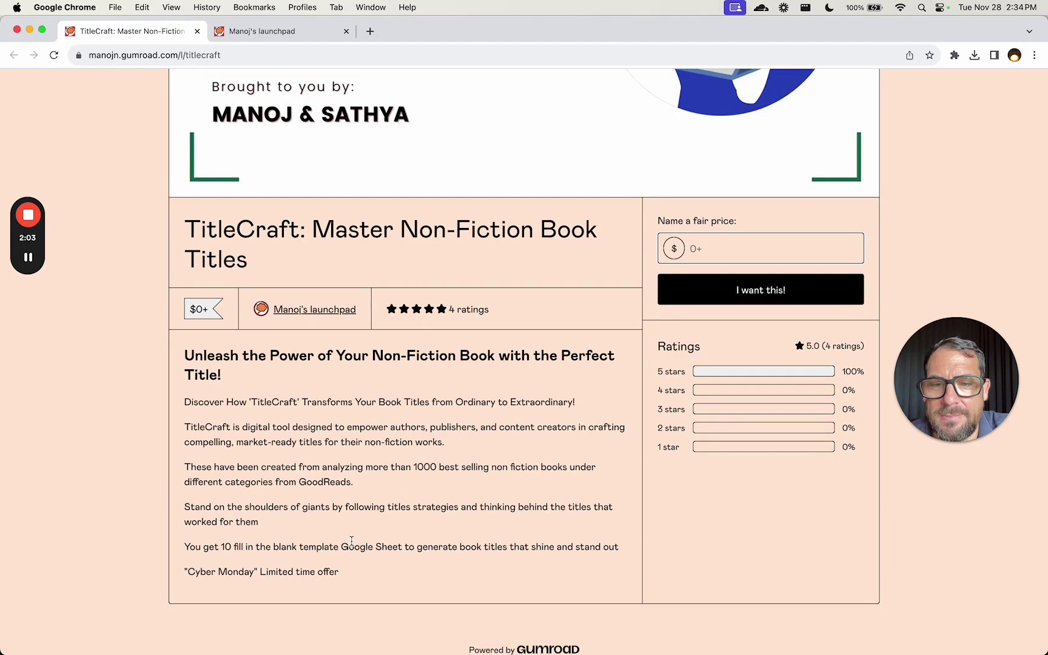
left_click_drag(343, 546, 391, 546)
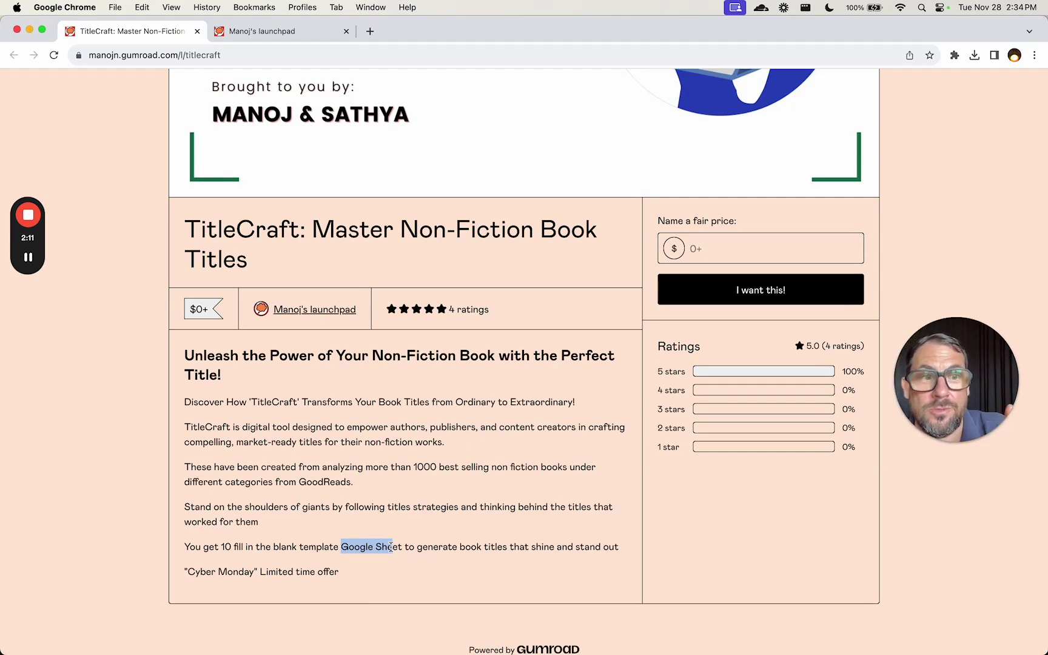
scroll(390, 546, "up", 5)
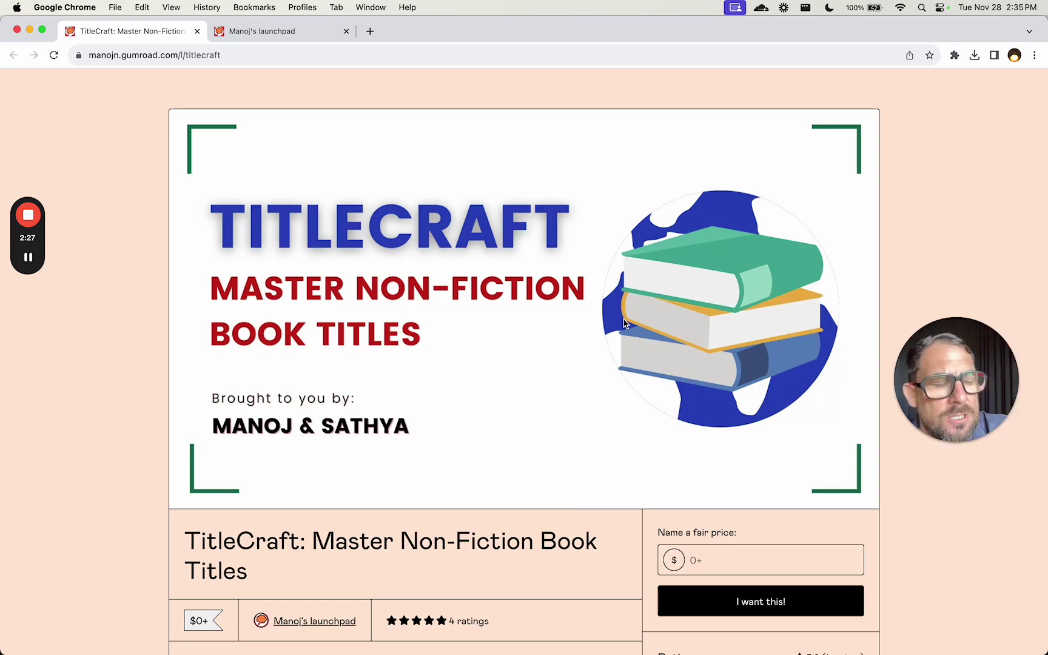
scroll(614, 308, "down", 5)
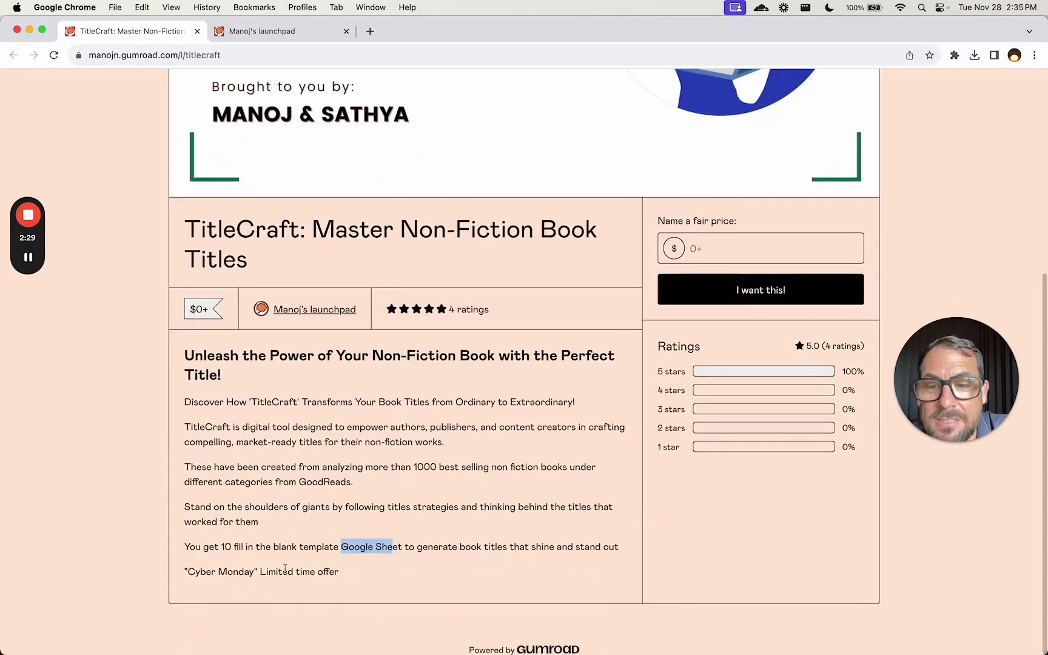
left_click(216, 549)
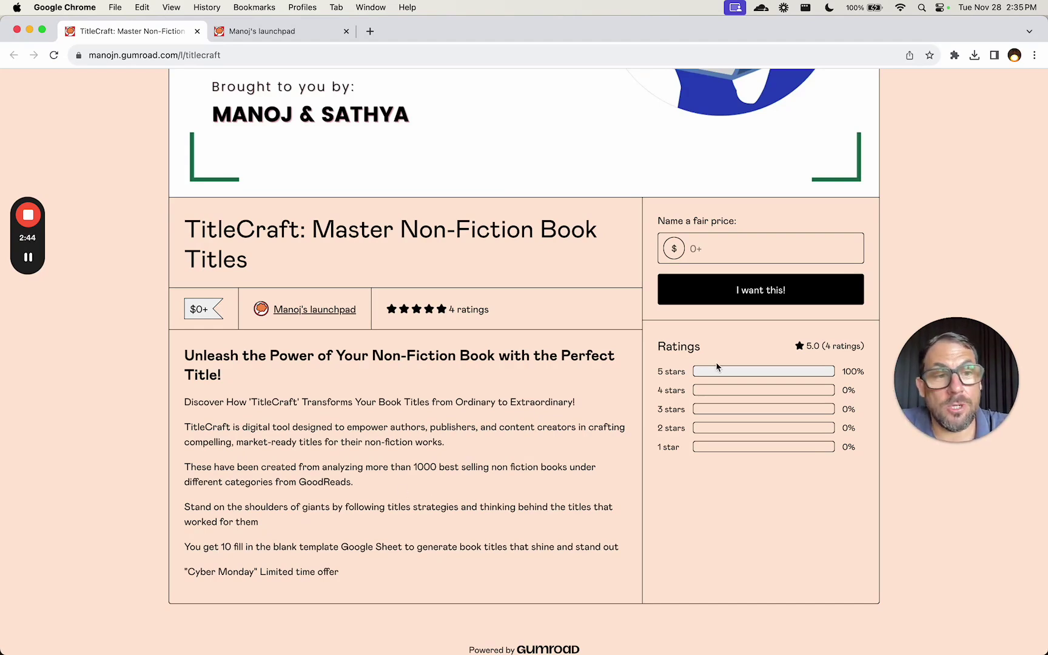
Step: Set the fair price for TitleCraft to $0 and request the product
left_click(697, 259)
type("0")
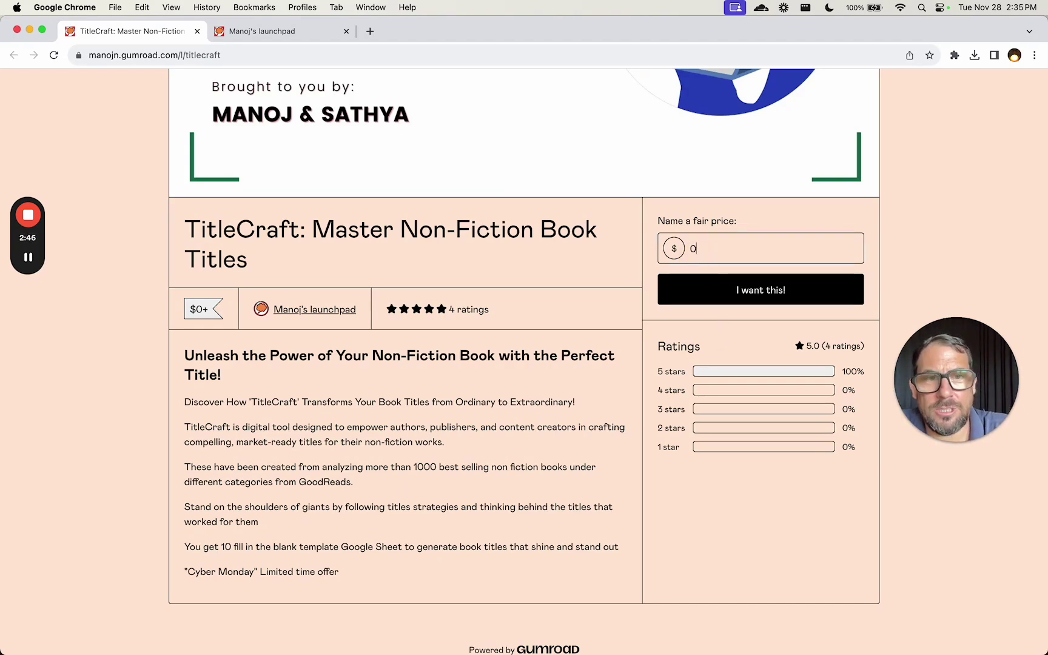
left_click(712, 297)
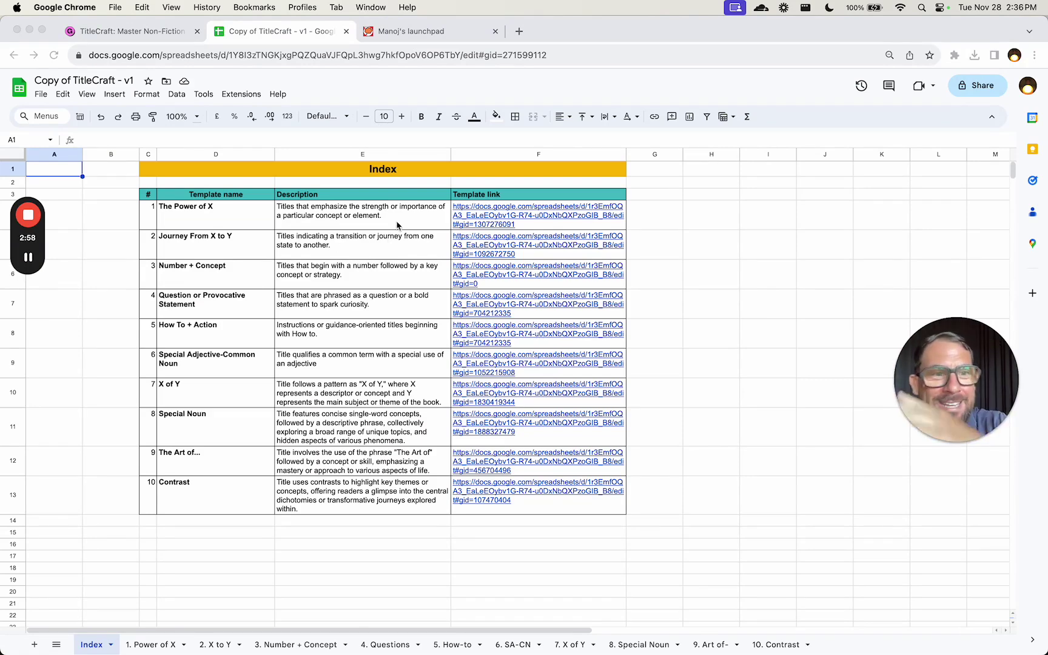
Step: Compare the spreadsheet opened by The Power of X's template link with the Power of X sheet in the copy, ending on the Index sheet
left_click_drag(213, 225, 234, 458)
left_click(212, 251)
left_click(223, 222)
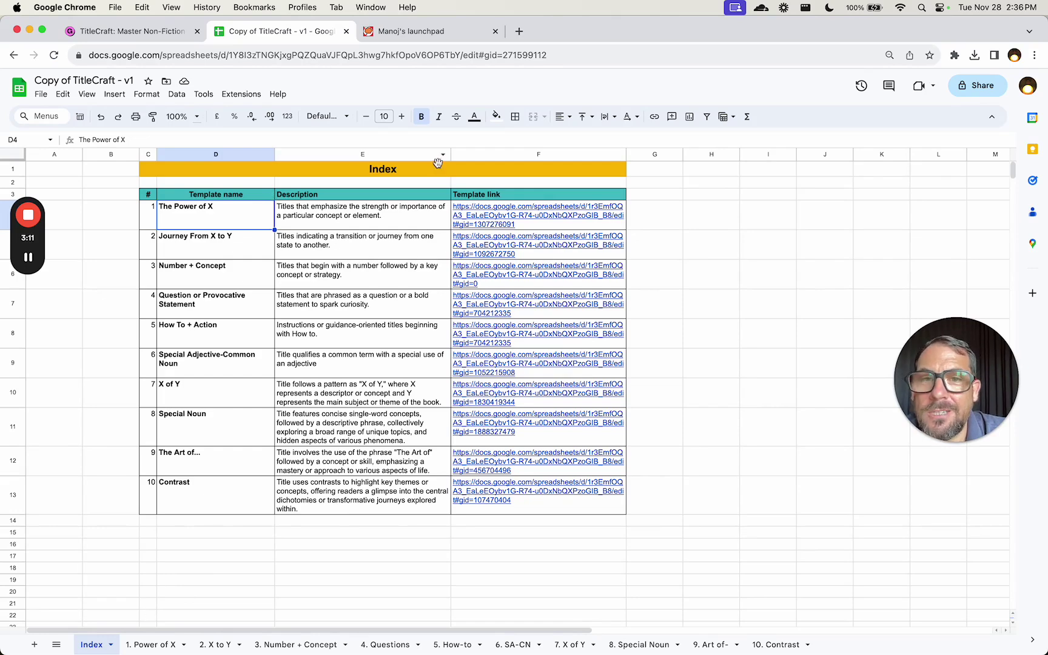
left_click(470, 212)
left_click(506, 241)
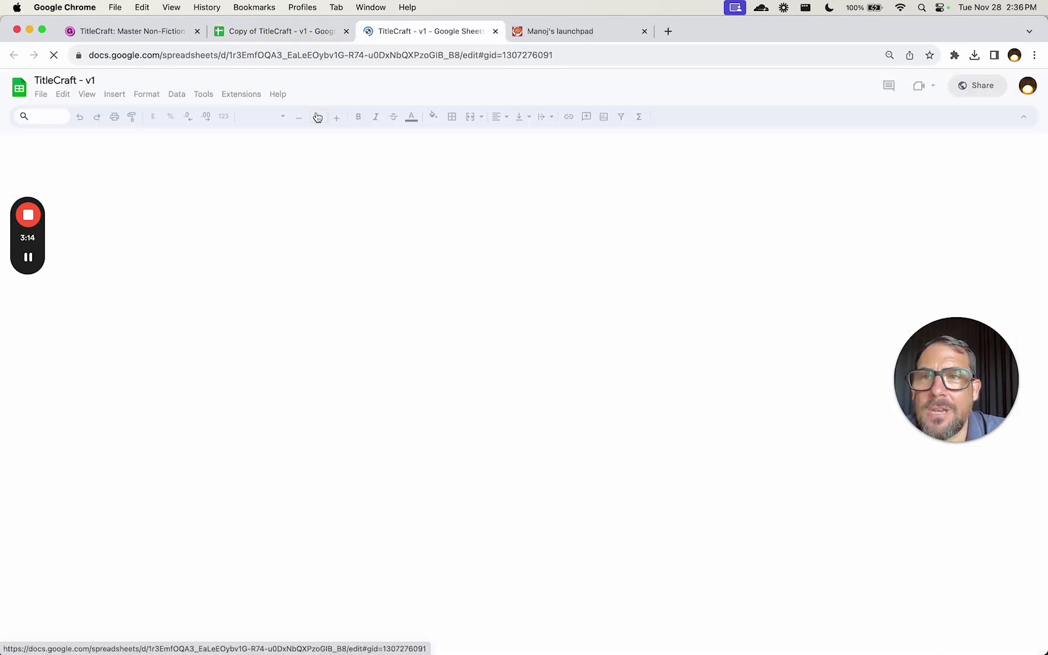
left_click(267, 33)
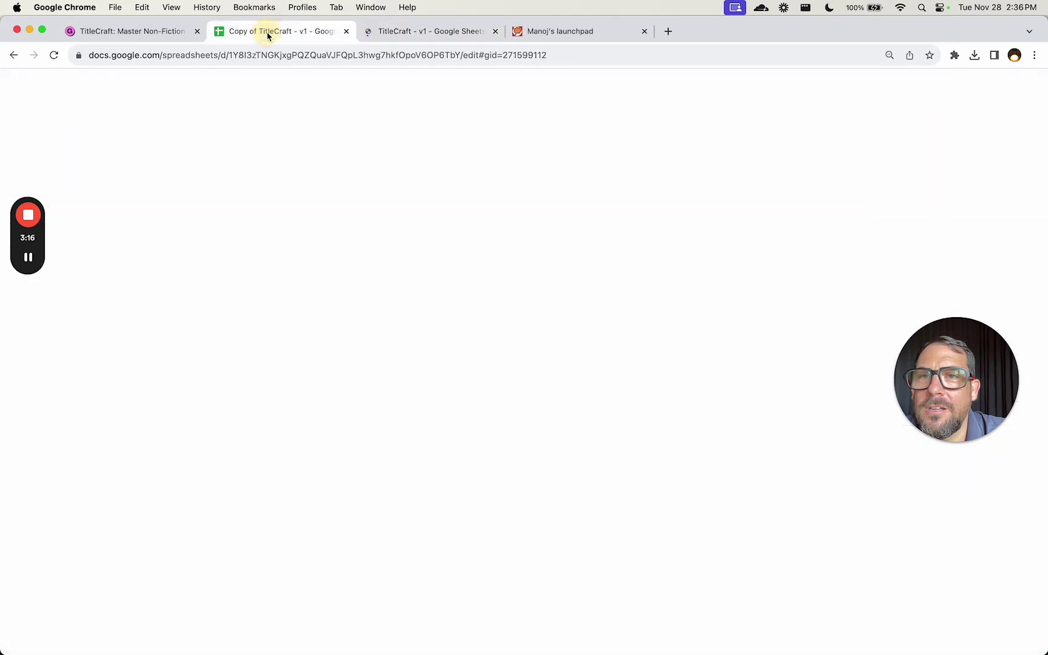
left_click(497, 217)
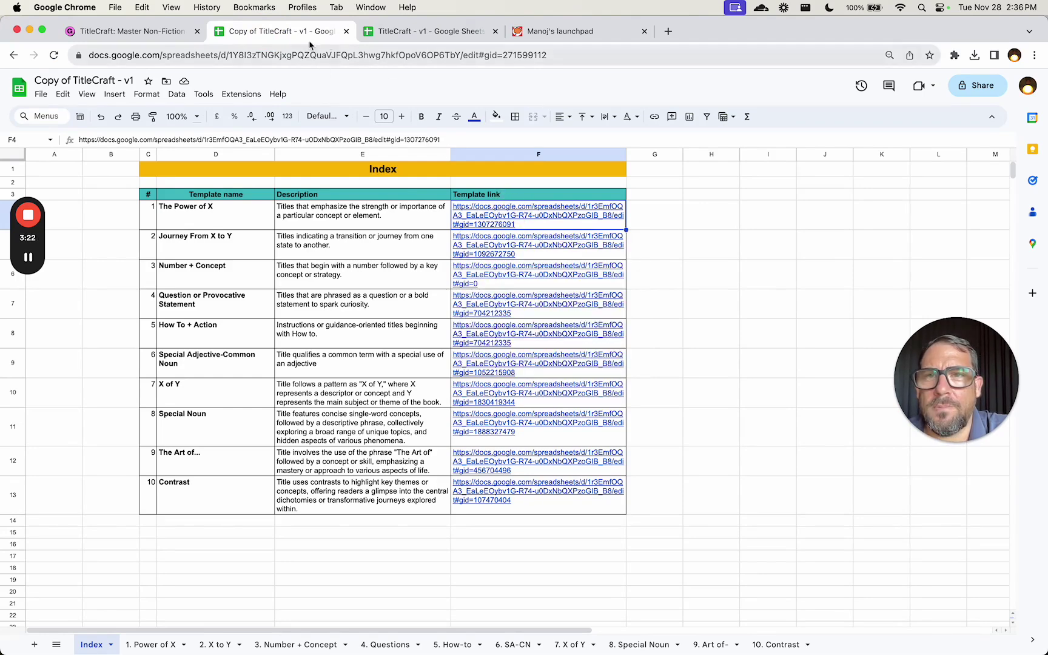
left_click(381, 31)
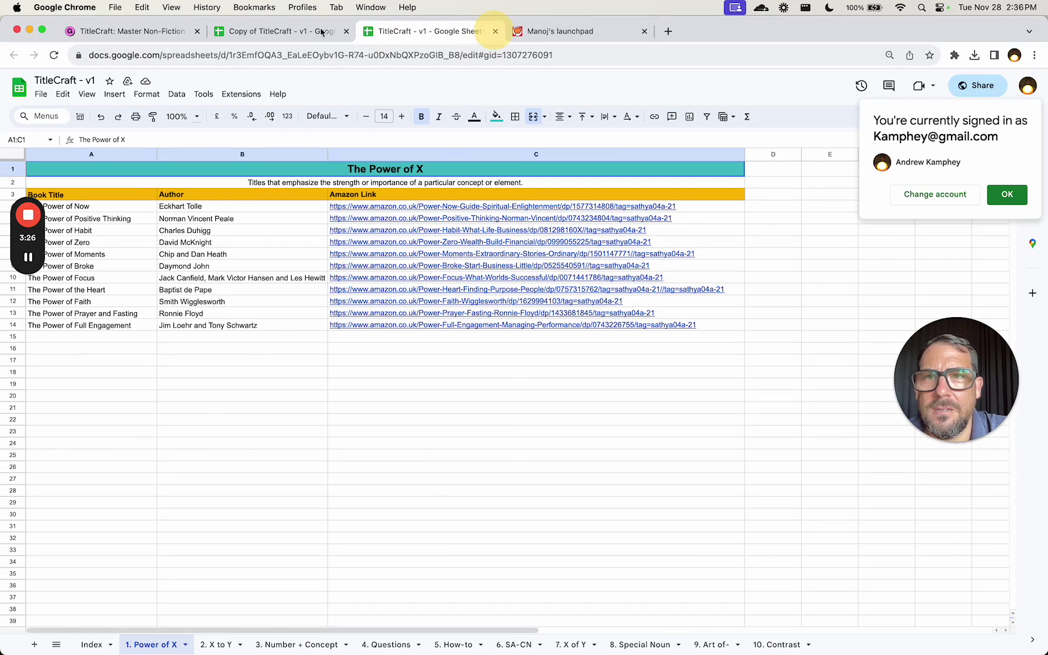
left_click(495, 31)
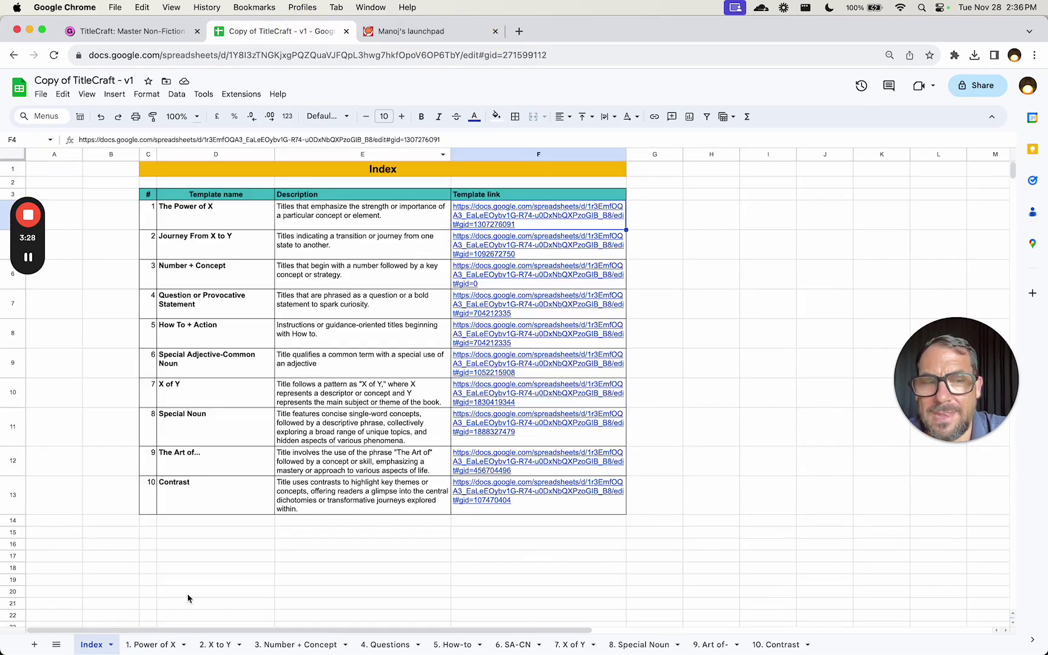
left_click(156, 646)
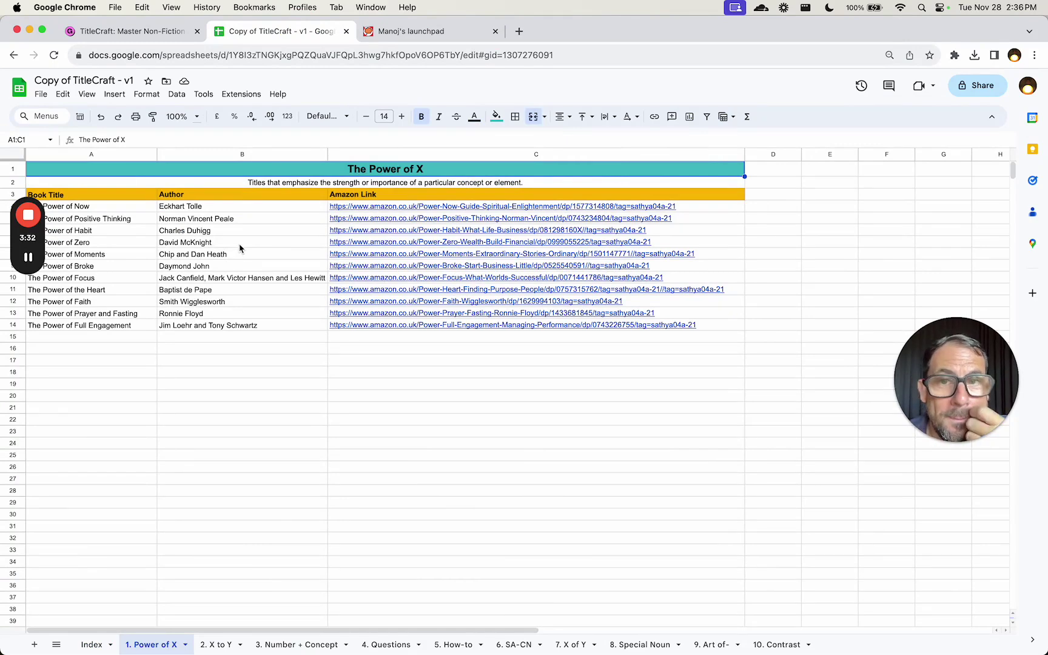
left_click(92, 643)
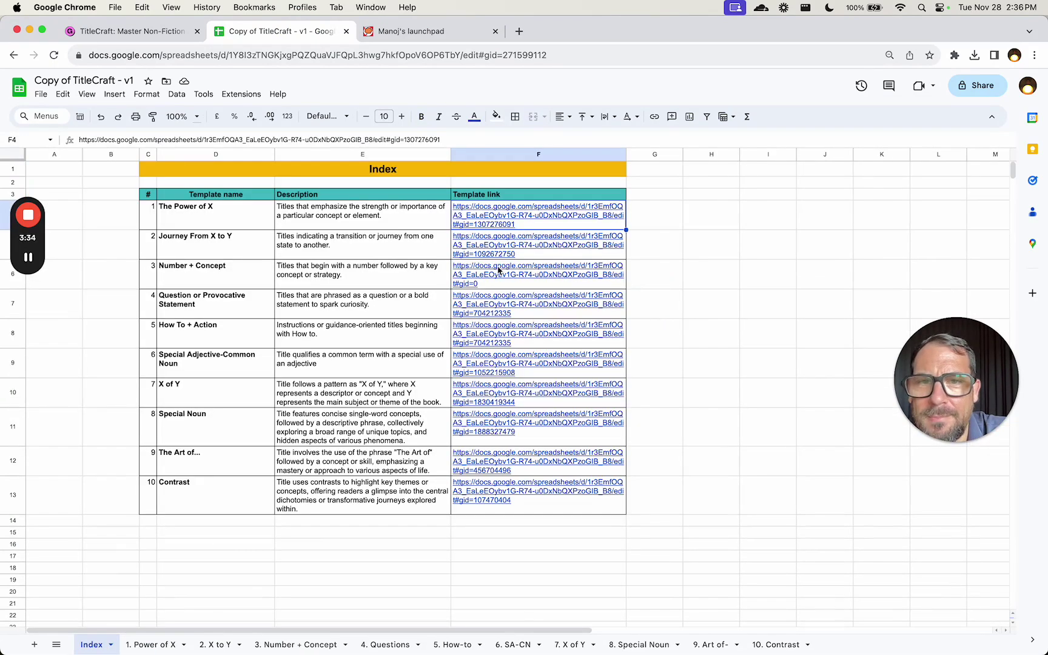
Step: Clear the template link for The Power of X in cell F4 of the Index sheet
key("Delete")
type("=")
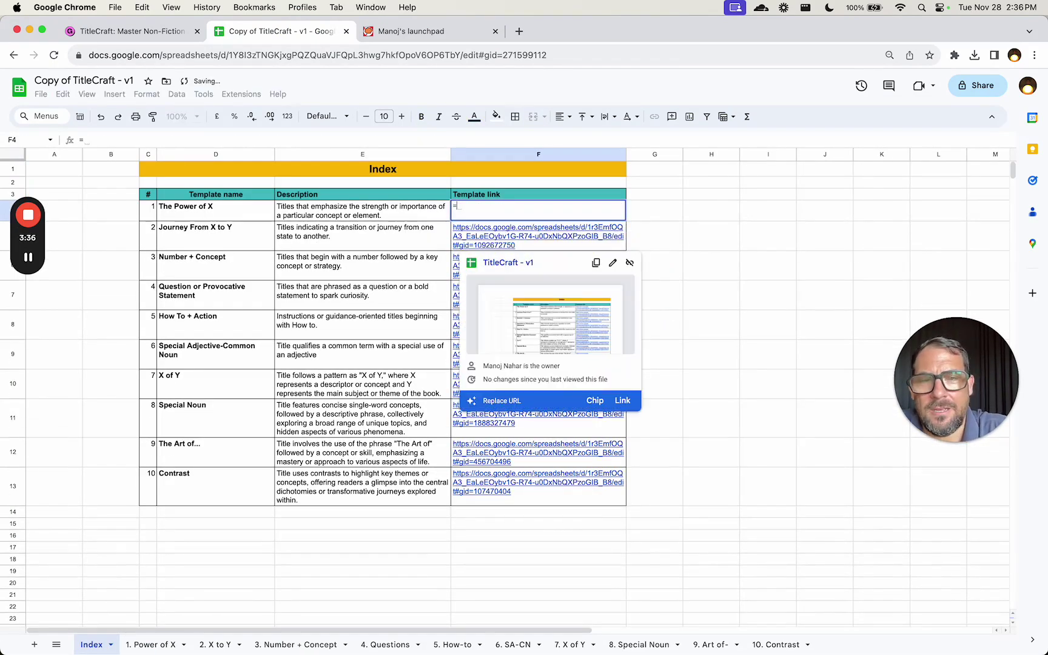
key("BackSpace")
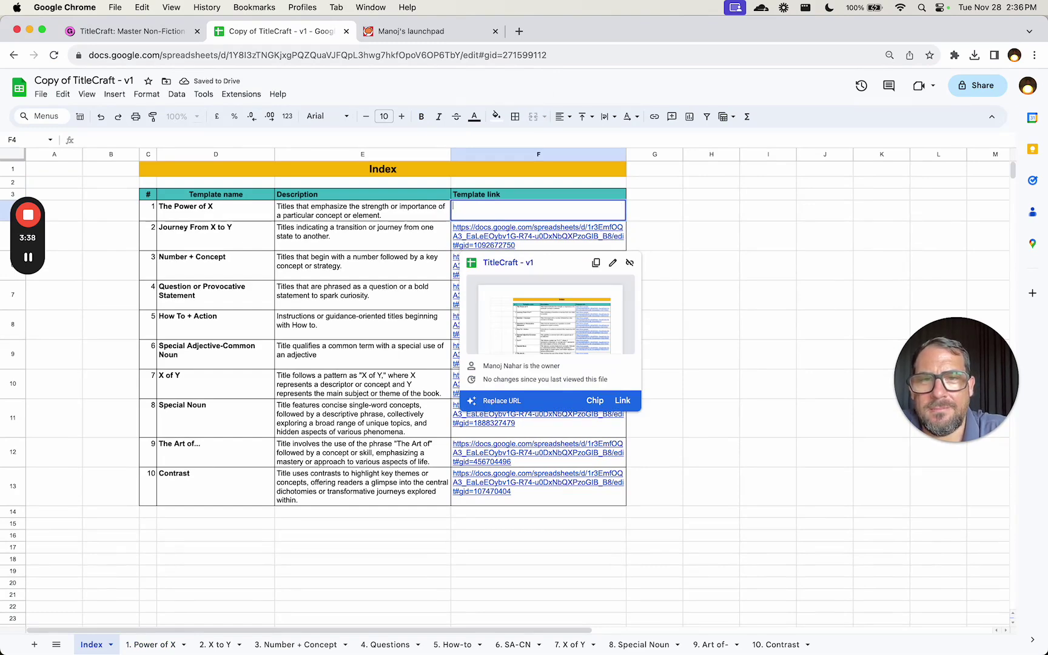
left_click(528, 217)
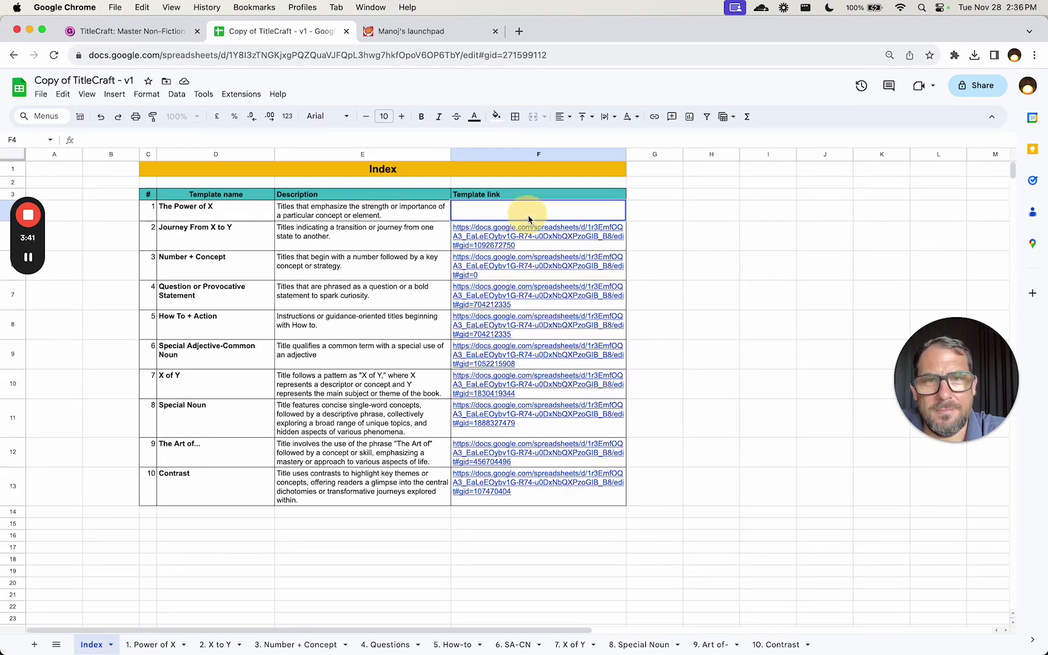
left_click(593, 212)
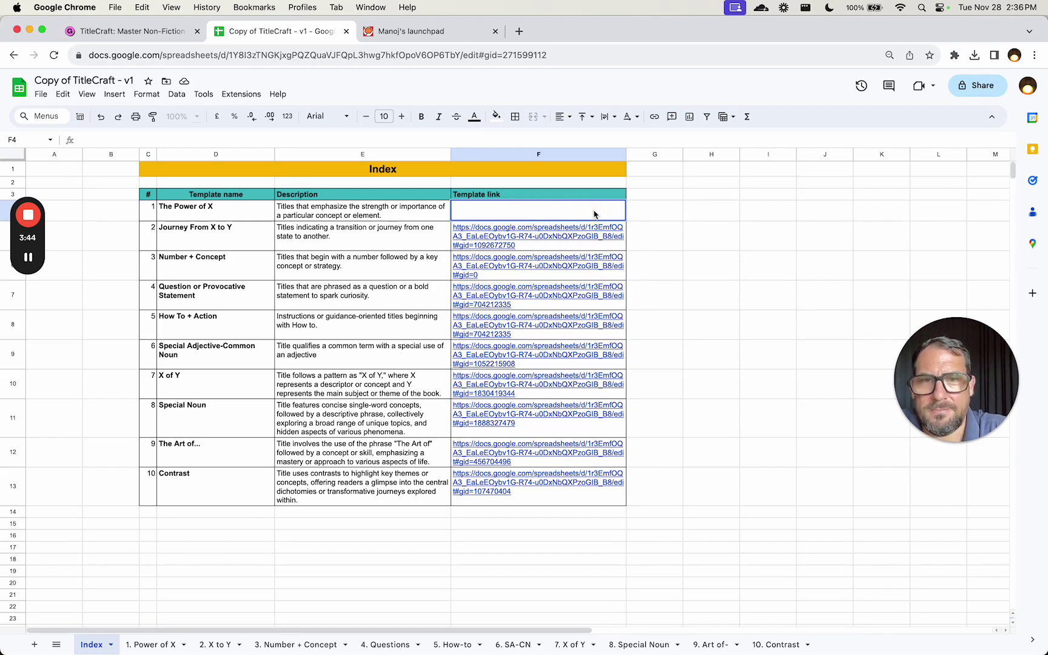
left_click(550, 212)
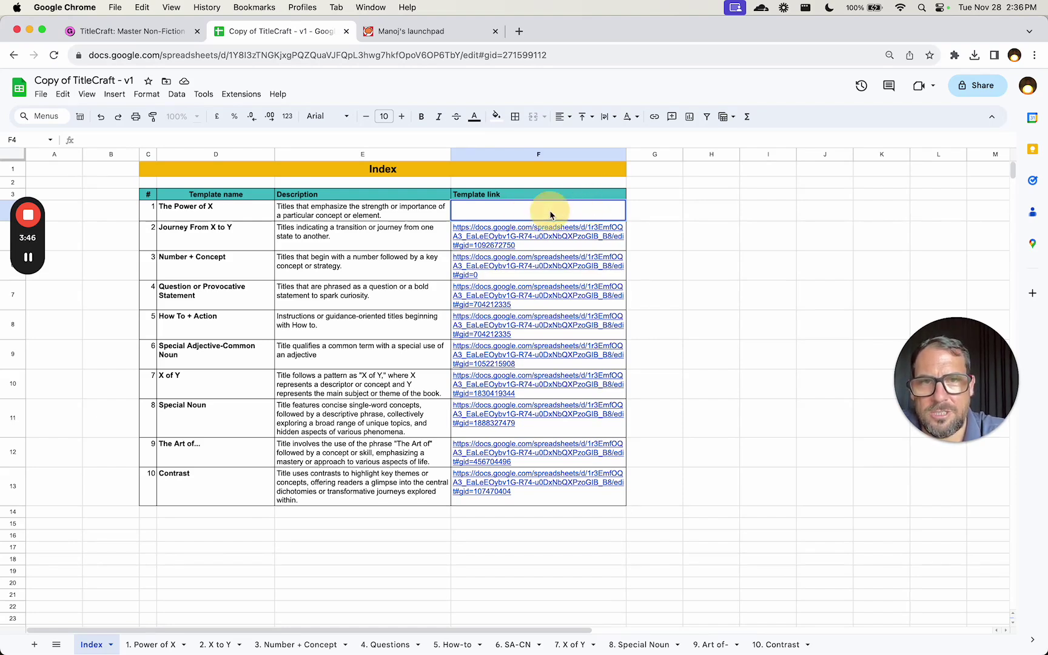
left_click(550, 212)
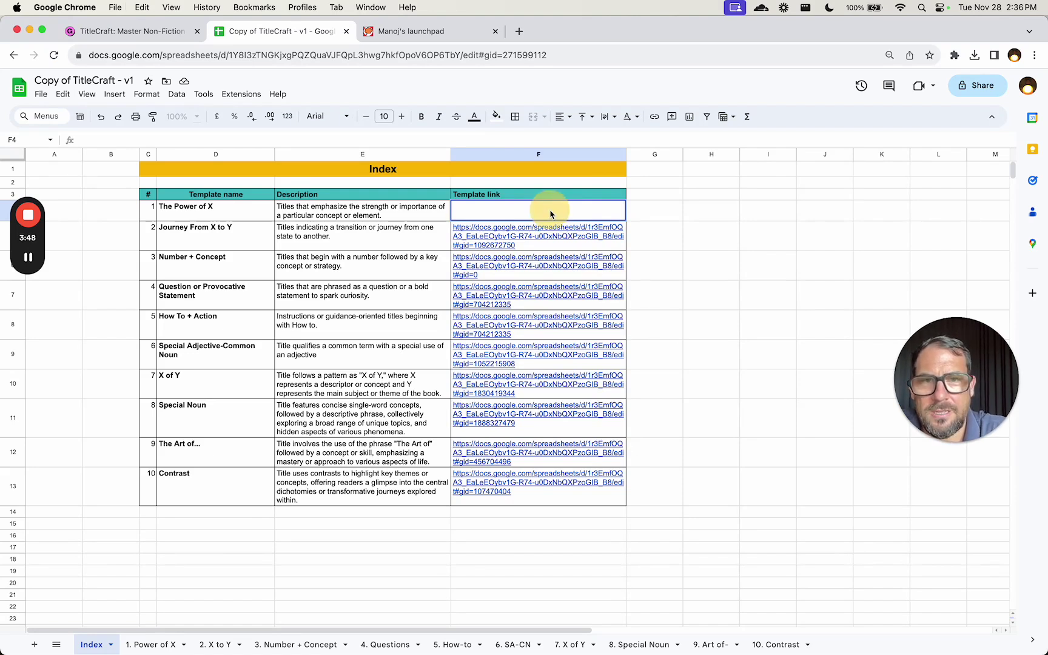
left_click(513, 210)
left_click(486, 208)
left_click(406, 217)
left_click(480, 211)
double_click(492, 213)
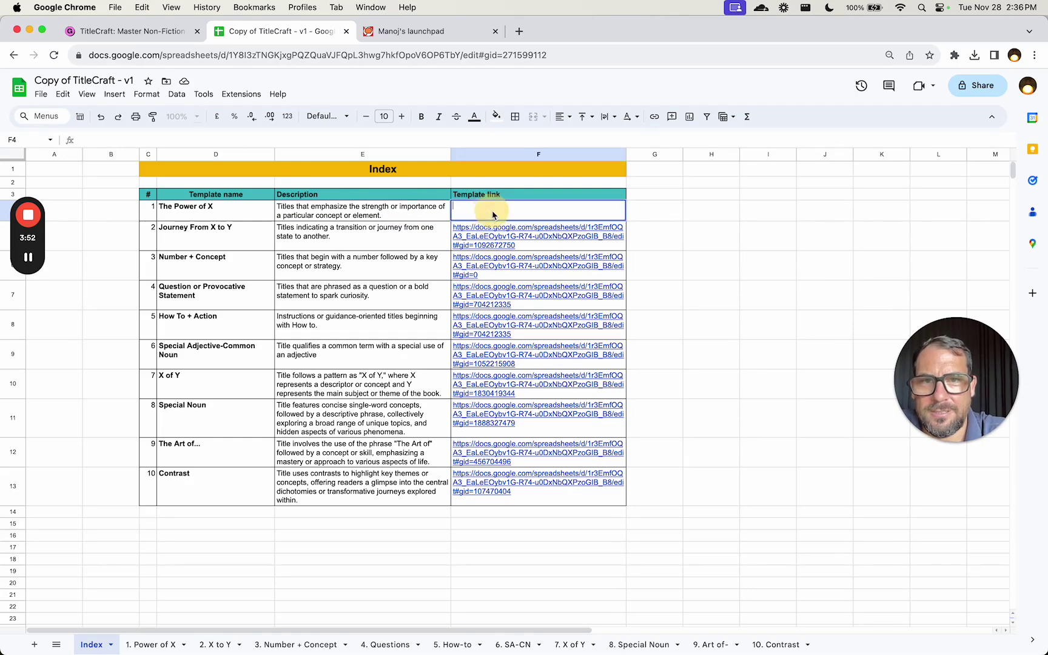
key("super+t")
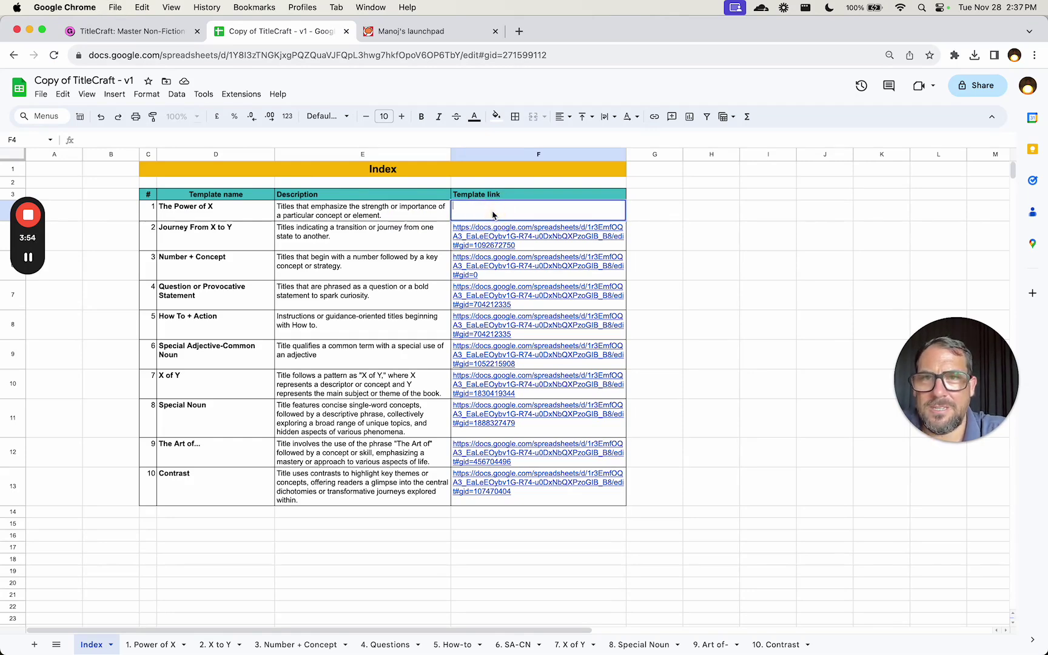
key("super+space")
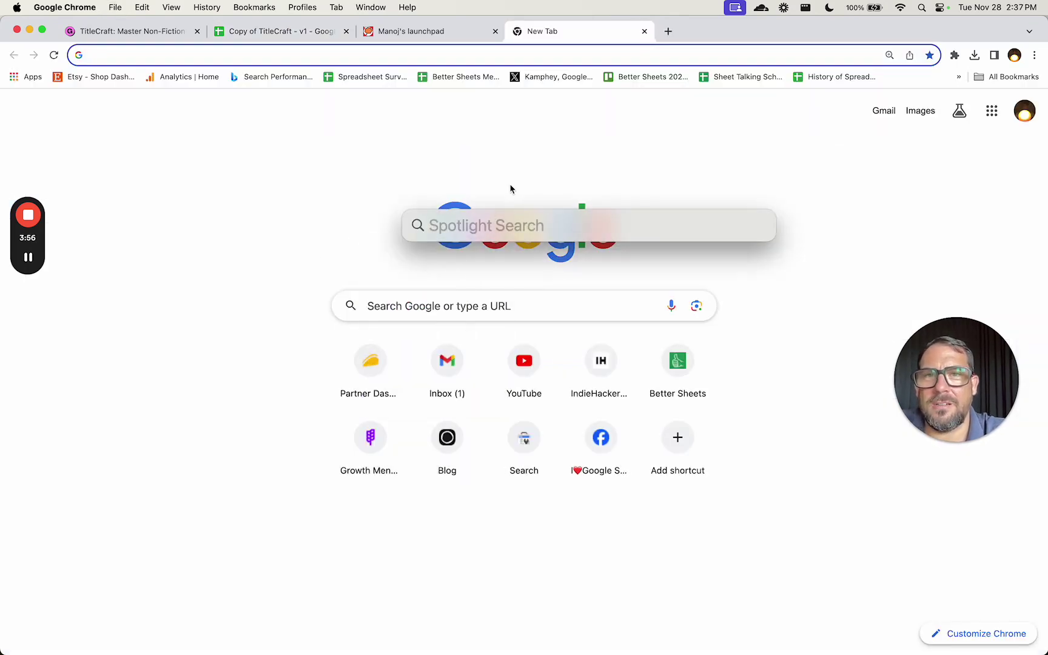
left_click(400, 152)
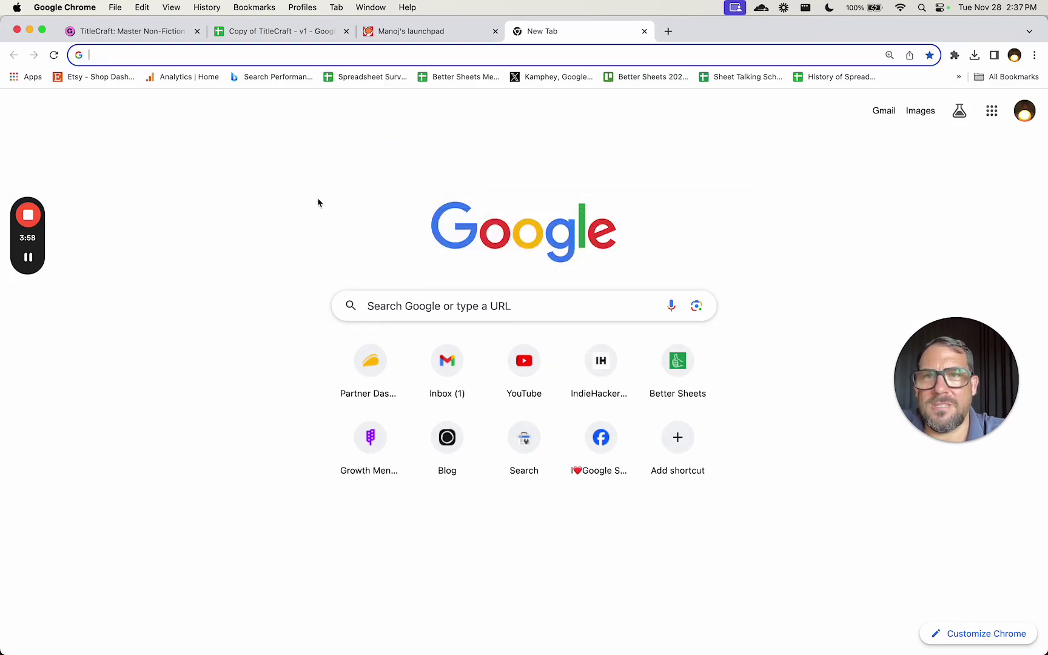
left_click(157, 32)
left_click(243, 32)
left_click(478, 208)
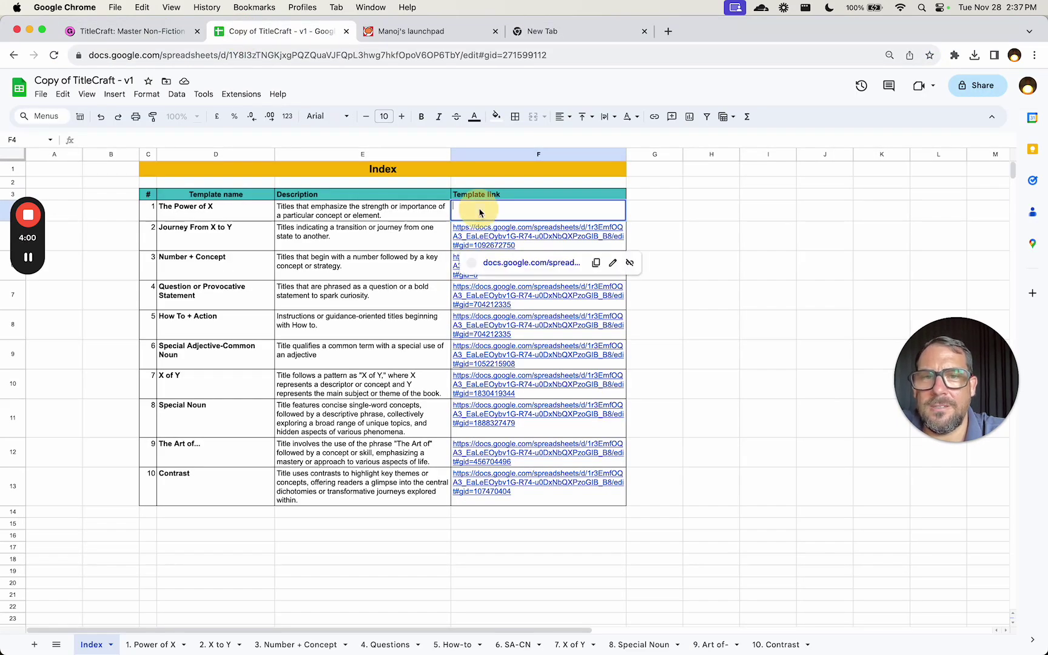
left_click(535, 211)
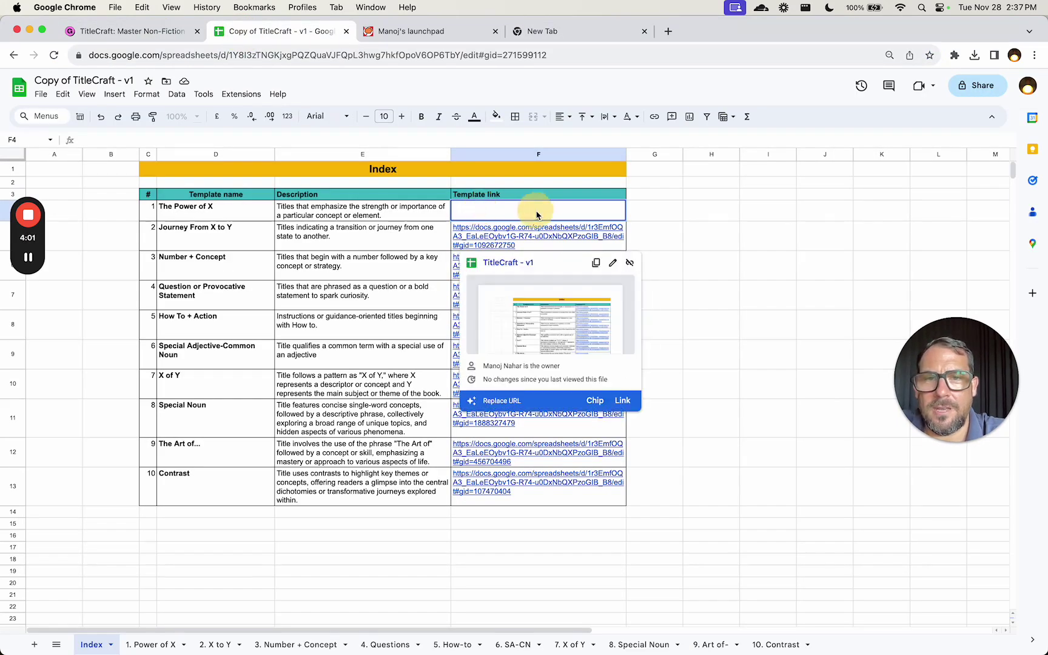
left_click(650, 219)
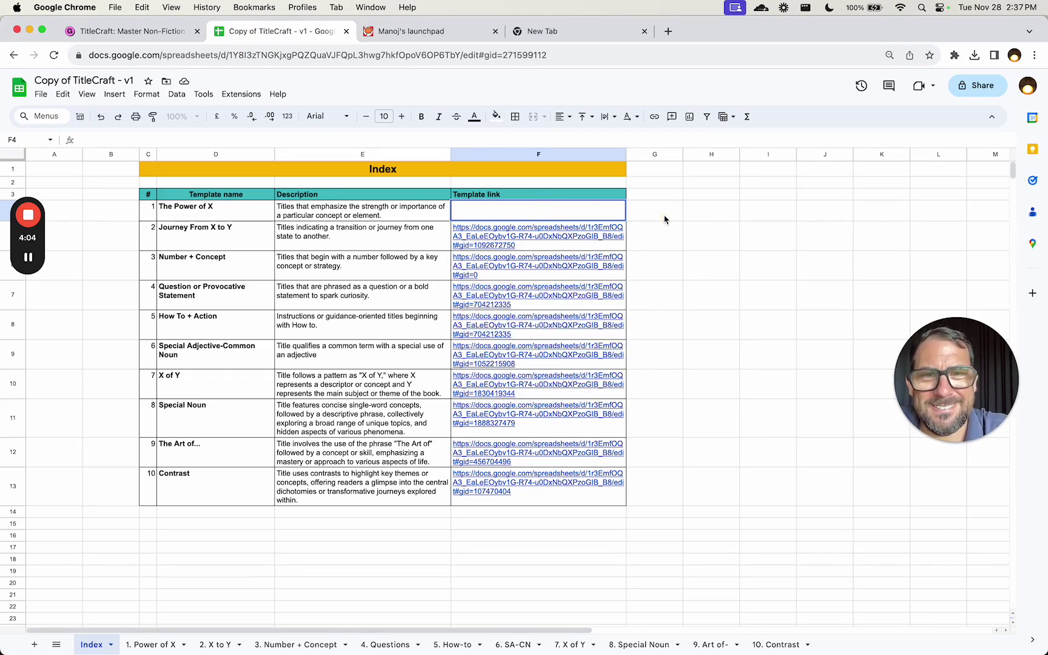
Step: Enter "→ GO" in cell F4 of the Index sheet and link it to the sheet "1. Power of X"
left_click(29, 257)
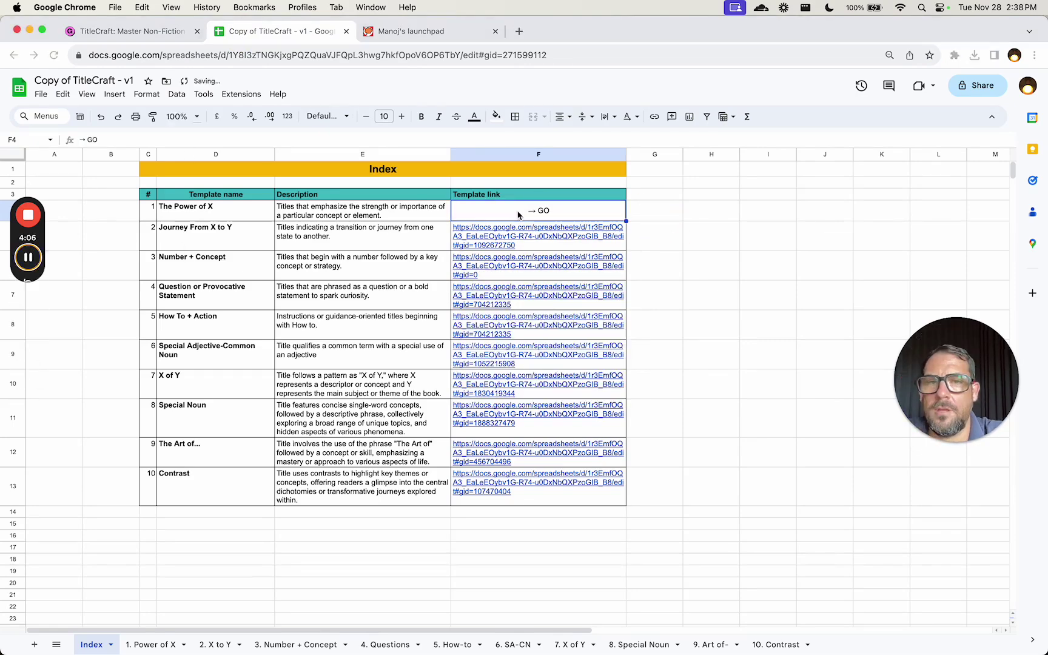
left_click(518, 212)
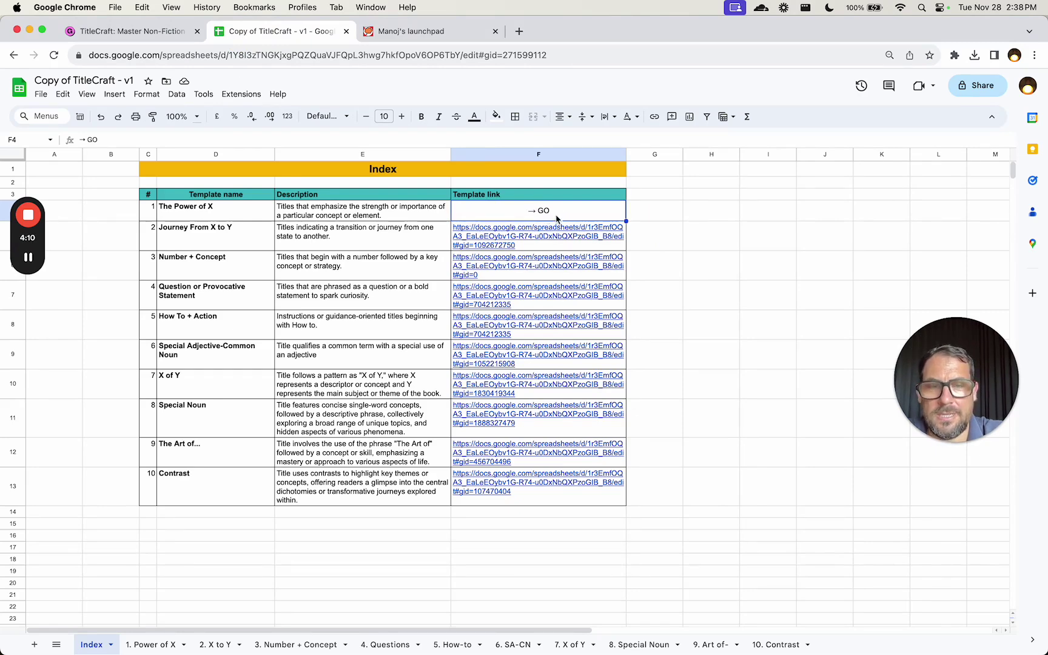
key("ctrl+k")
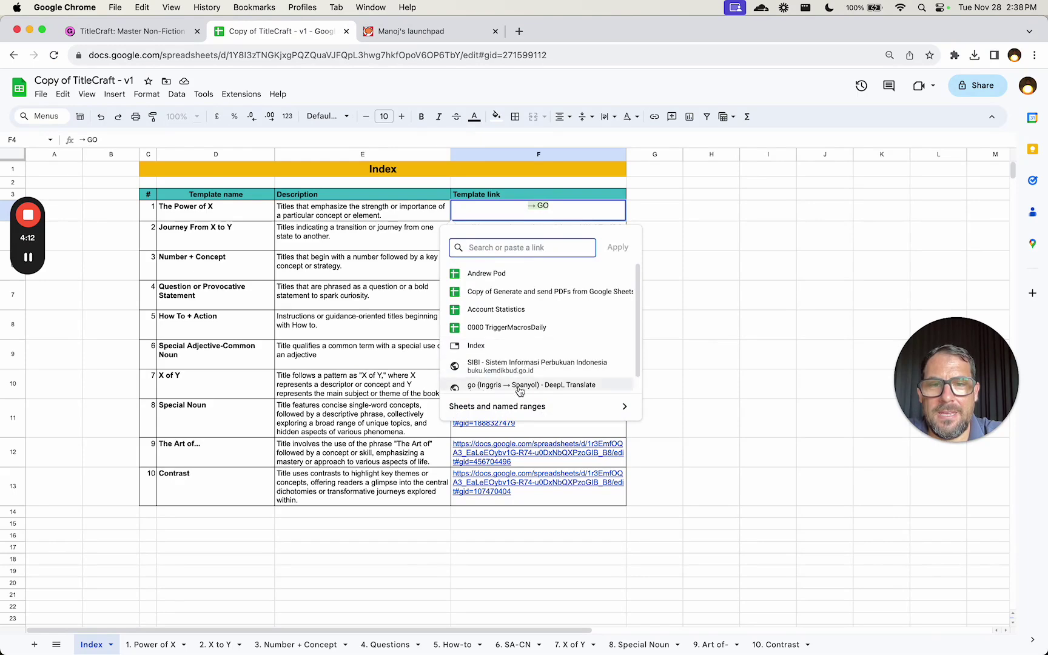
left_click(519, 405)
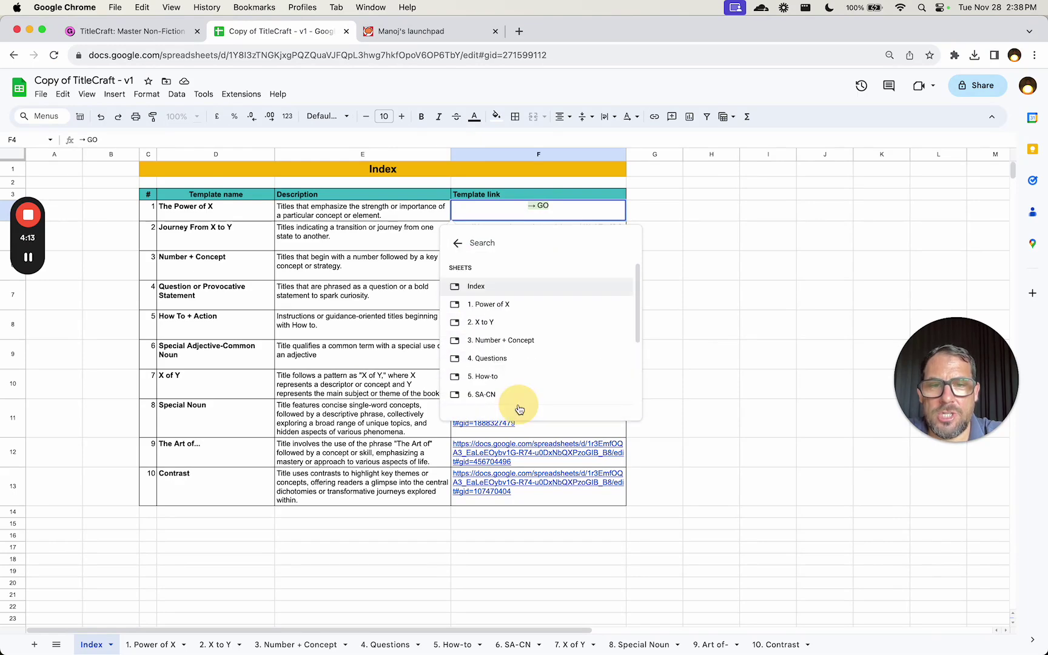
left_click(500, 310)
left_click(744, 241)
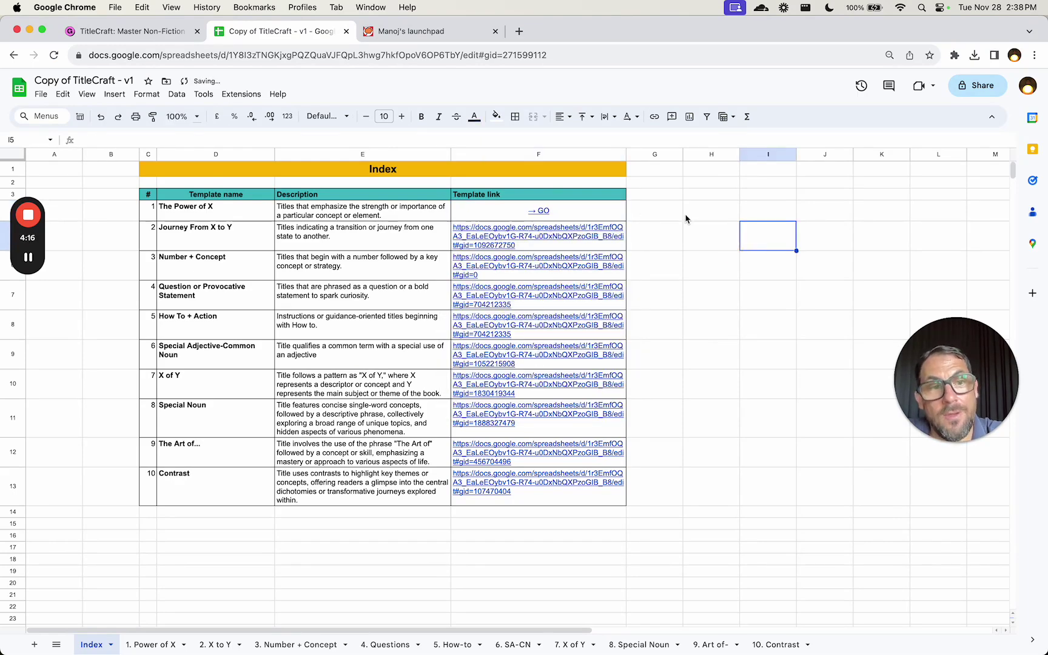
Step: Make a copy of the spreadsheet named "Copy of Copy of TitleCraft - v1" in My Drive
left_click(684, 214)
left_click(88, 90)
left_click(72, 87)
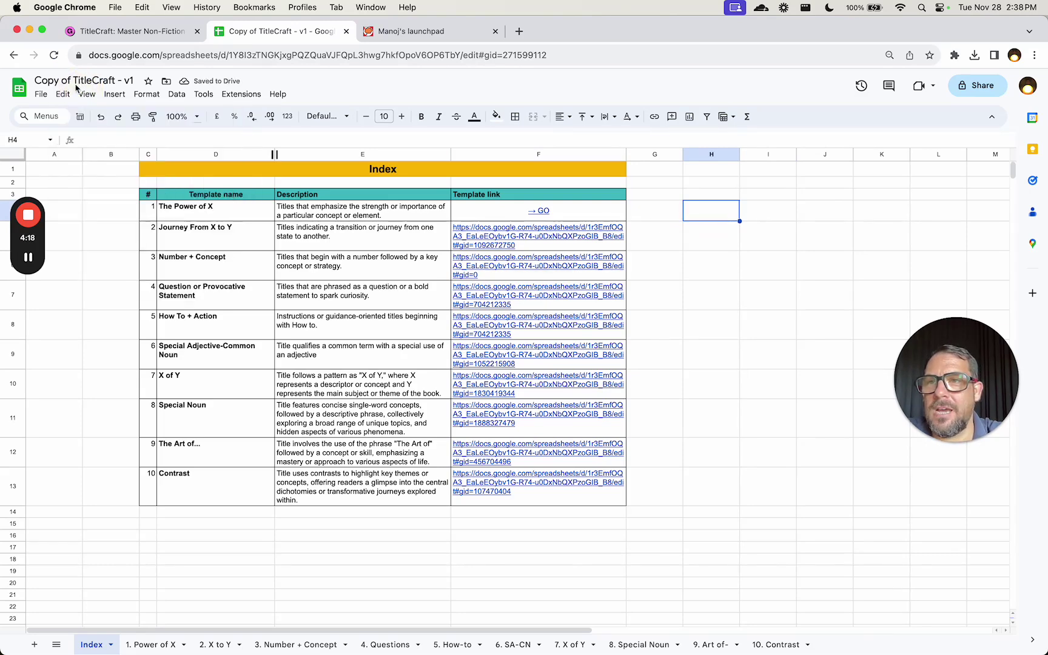
left_click(41, 94)
left_click(90, 167)
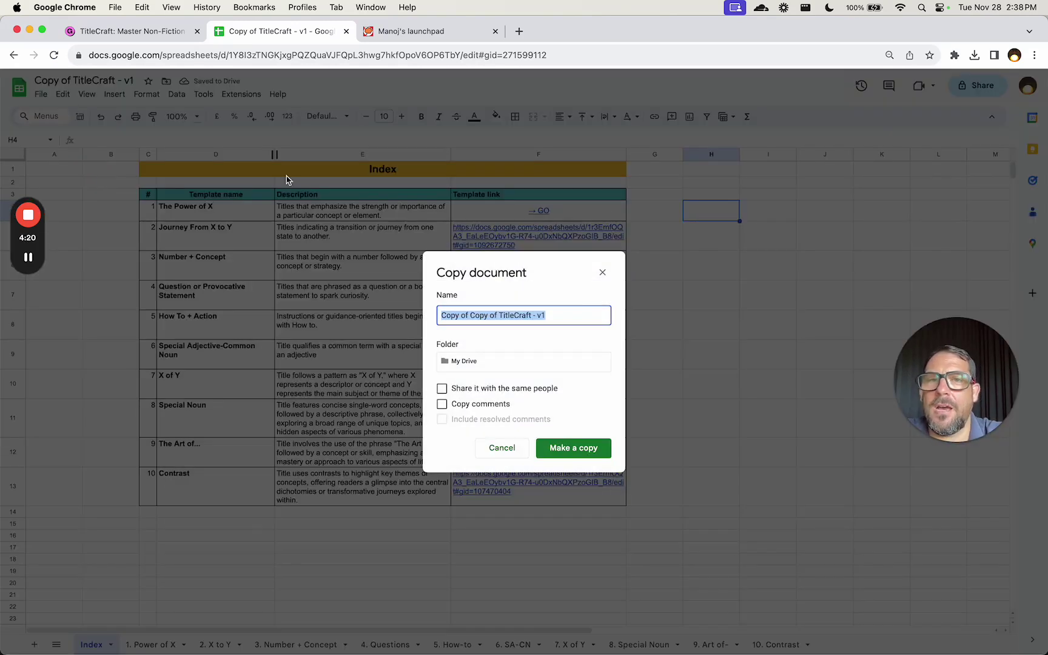
left_click(557, 444)
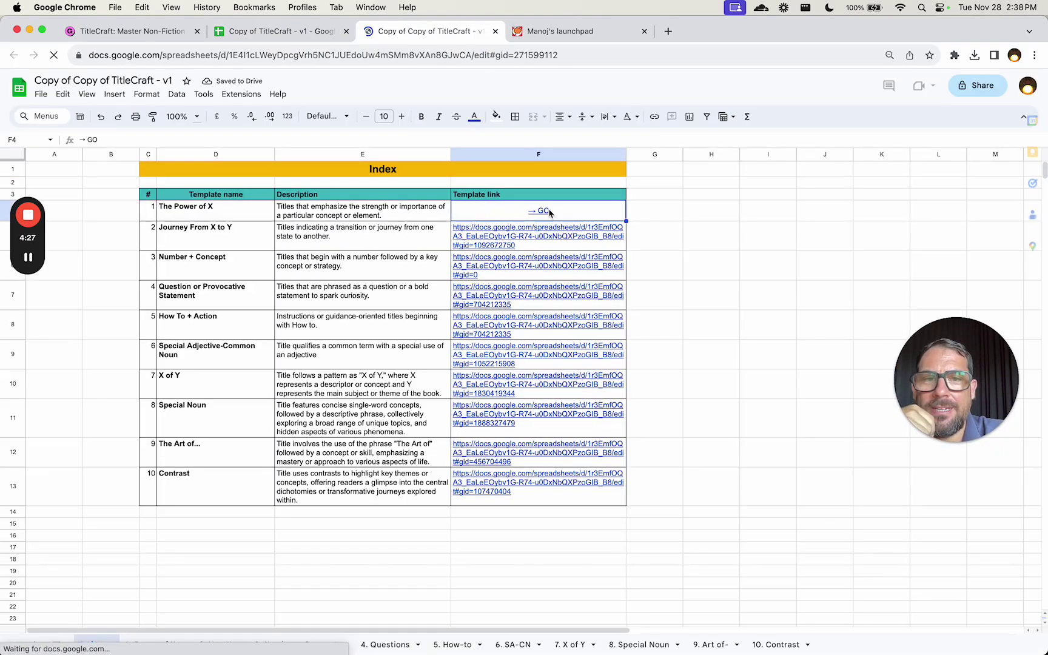
Step: Test the "→ GO" link for The Power of X in the new copy by following it to its sheet
left_click(552, 212)
left_click(413, 231)
left_click(533, 245)
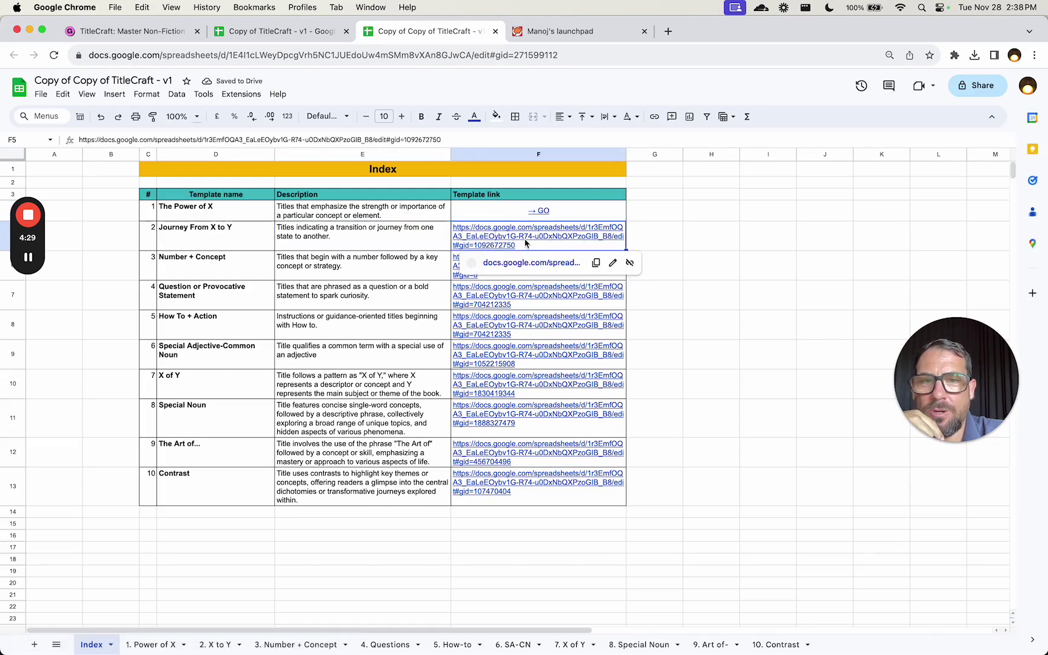
left_click(534, 212)
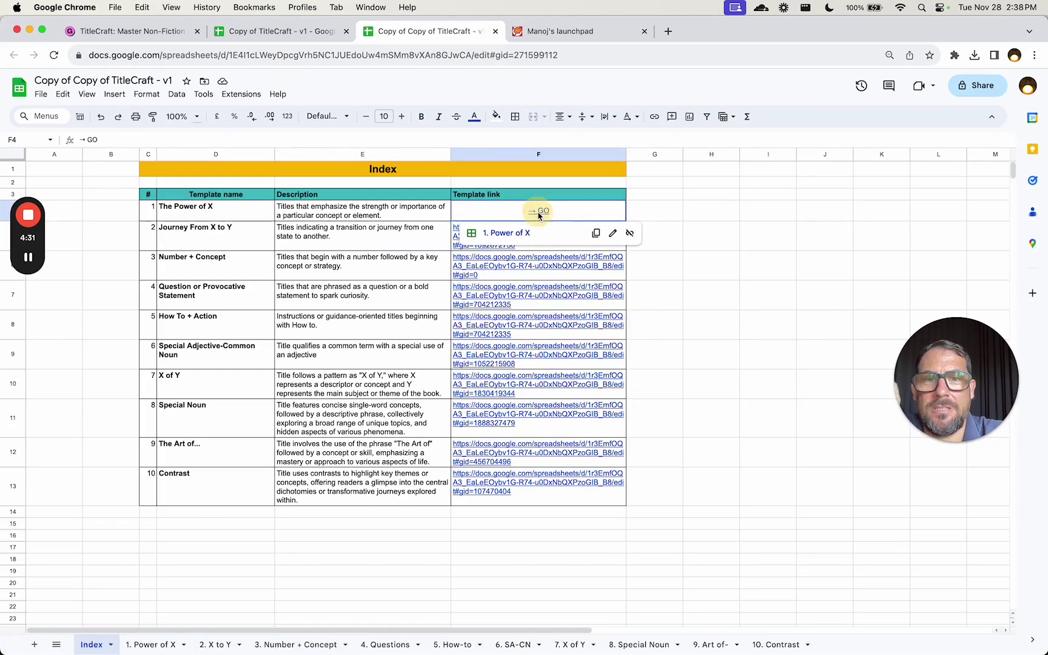
left_click(522, 234)
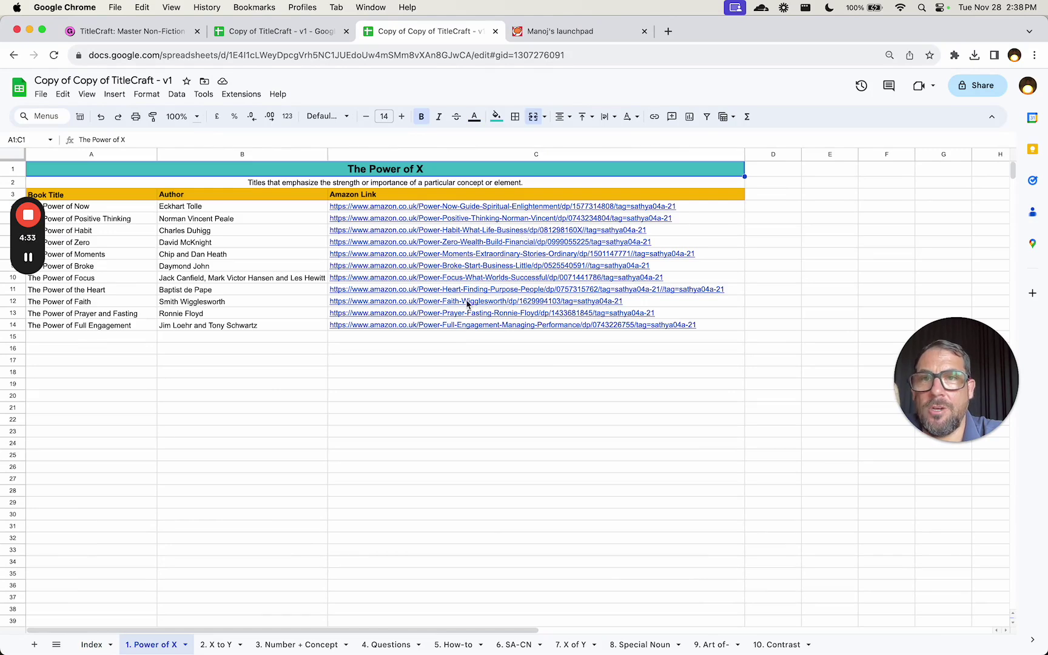
Step: Return to "Copy of TitleCraft - v1" and review its Index sheet alongside the TitleCraft download page
left_click(276, 31)
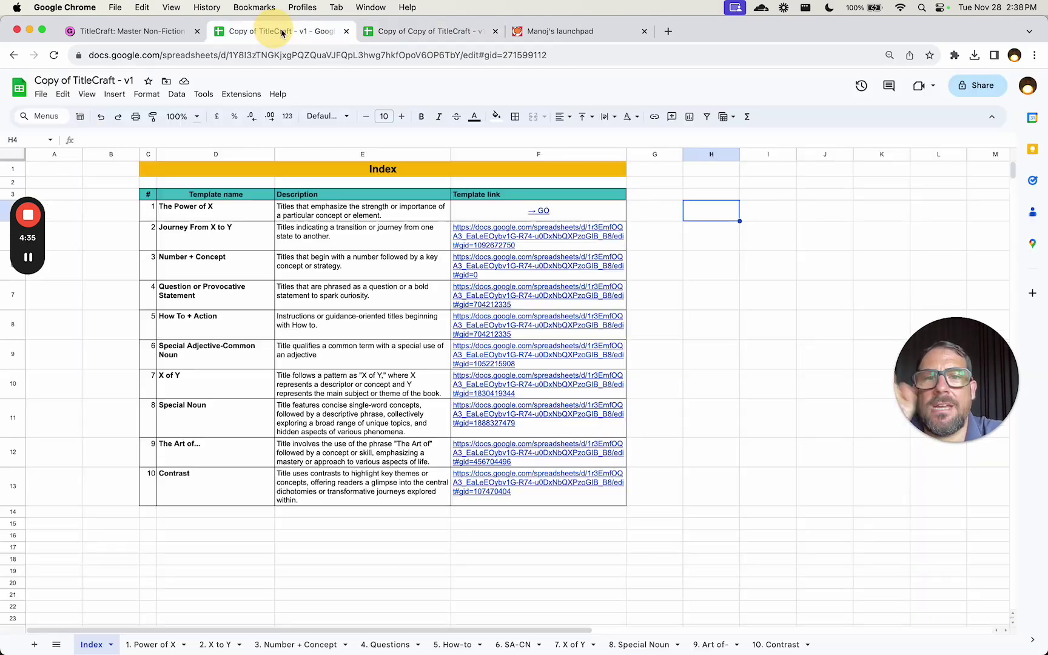
left_click(480, 209)
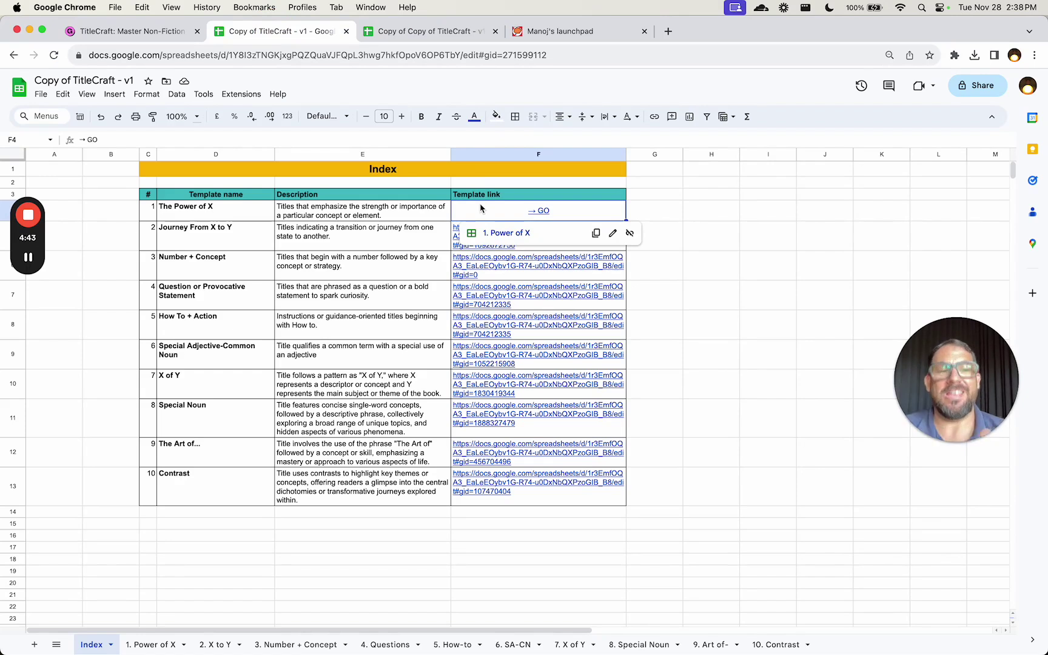
left_click(341, 215)
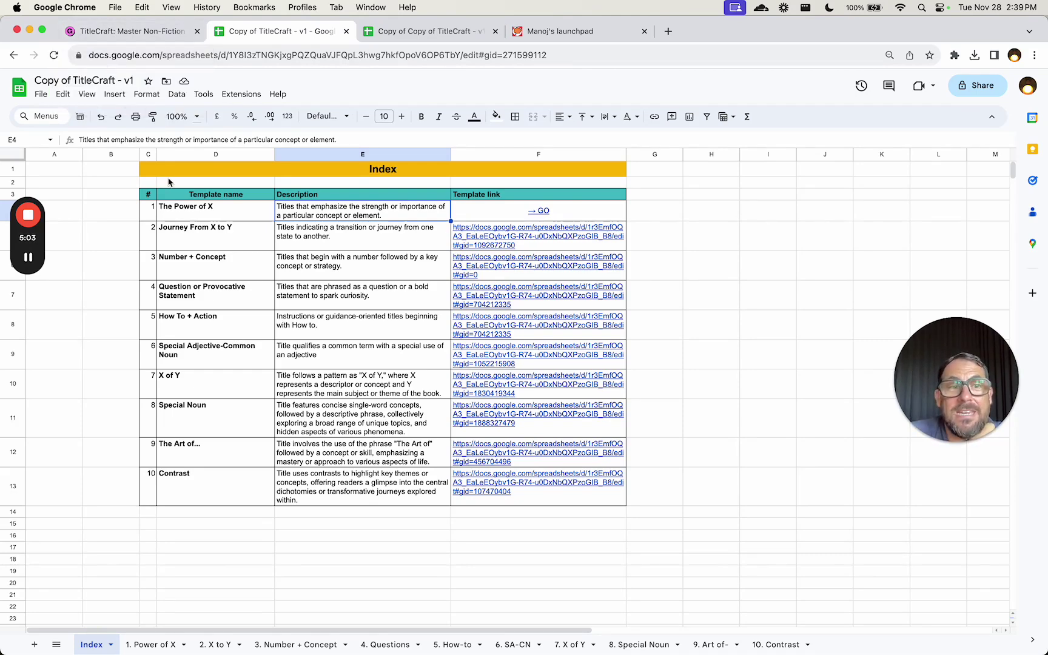
left_click(217, 195)
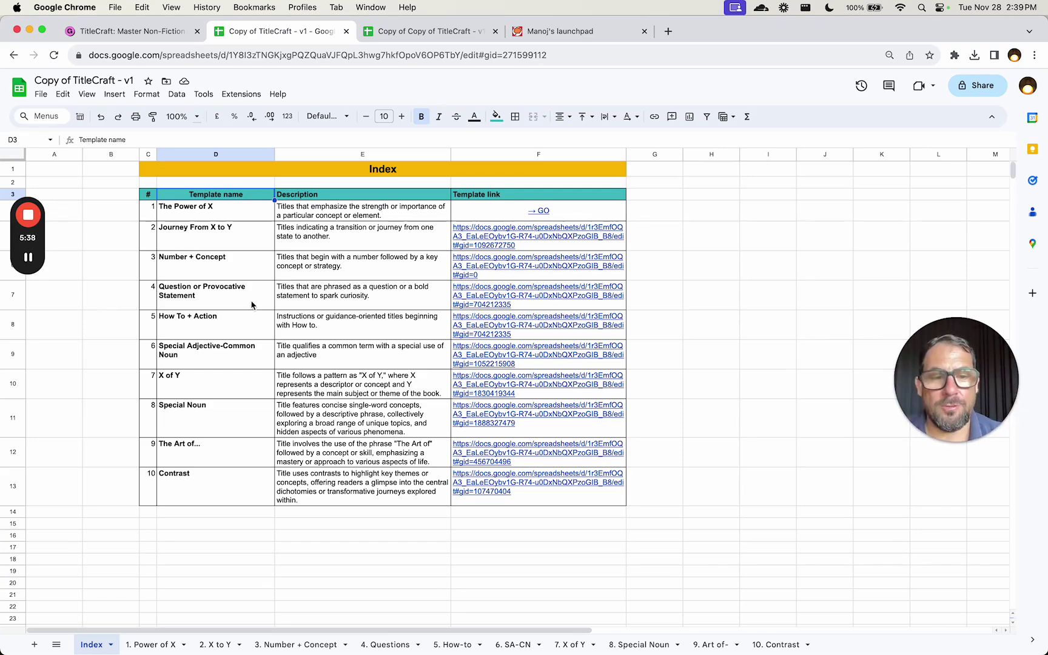
left_click(179, 35)
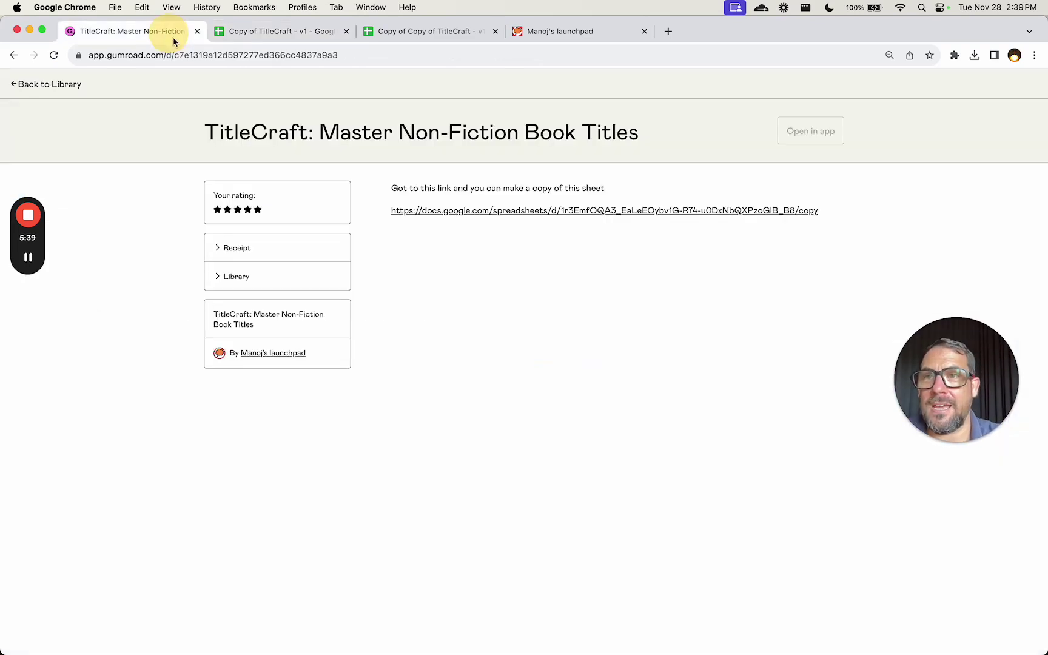
left_click(257, 35)
left_click(91, 170)
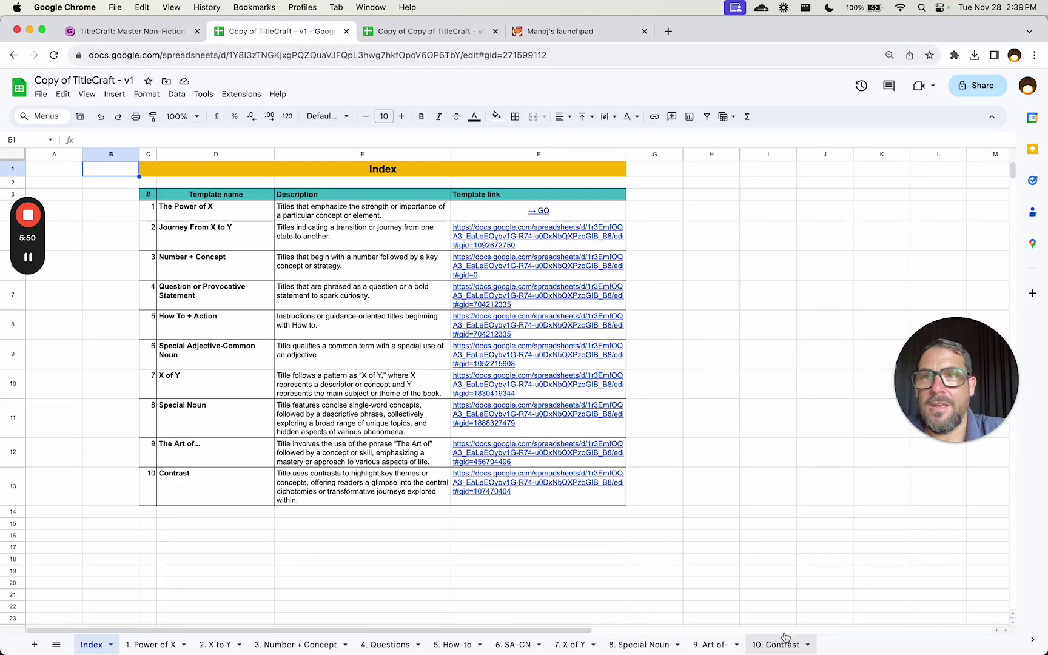
Step: Open the TitleCraft creator's storefront from the Gumroad library and examine its product listing and web address
left_click(128, 31)
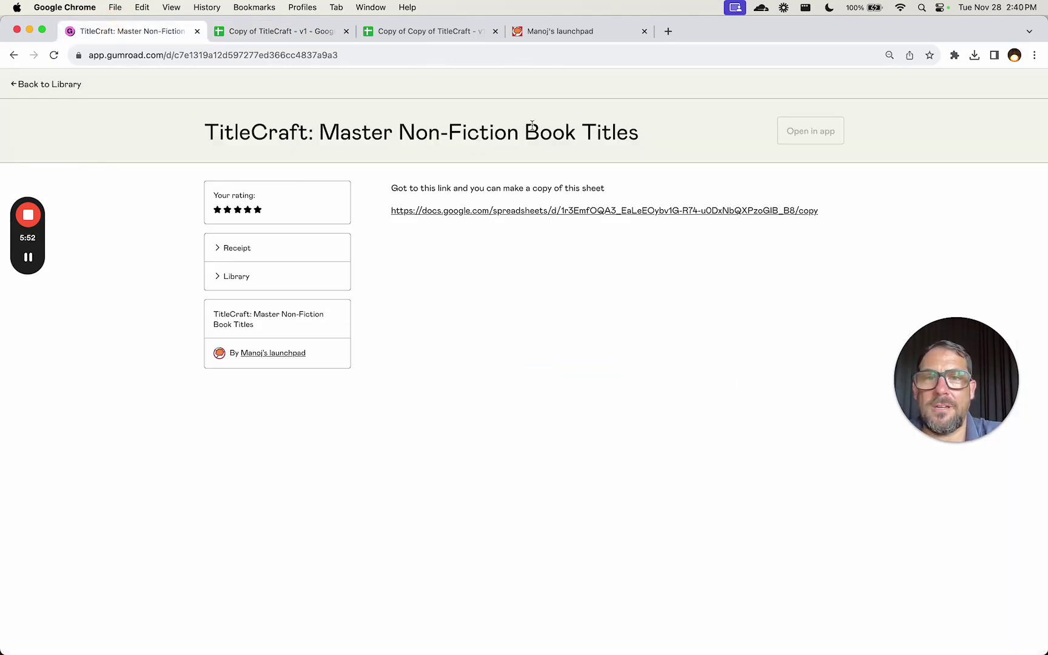
left_click(32, 85)
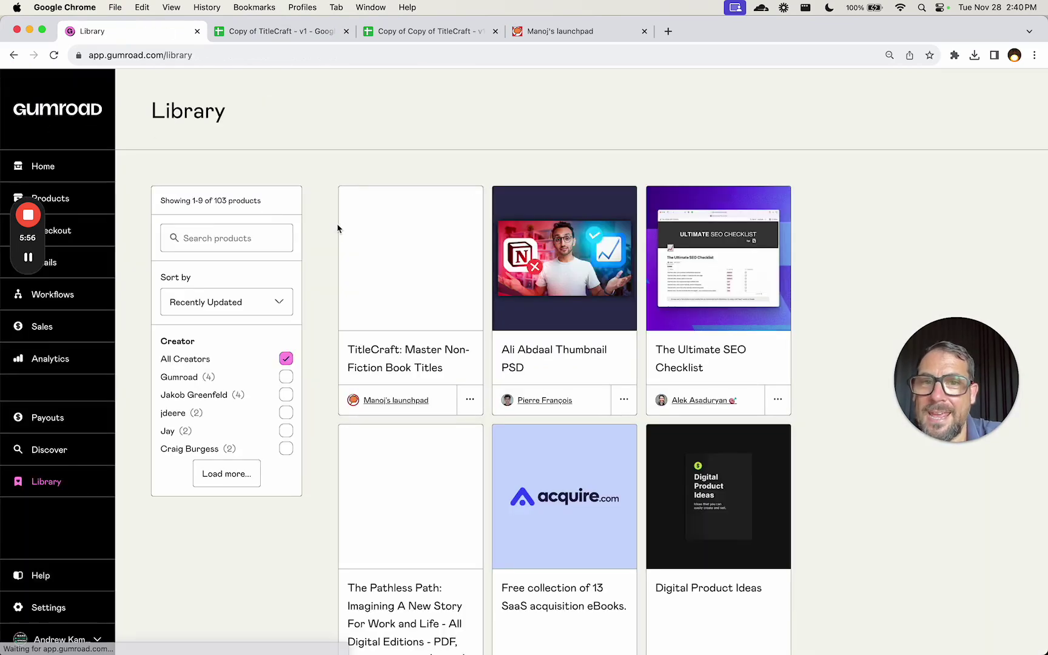
left_click(396, 401)
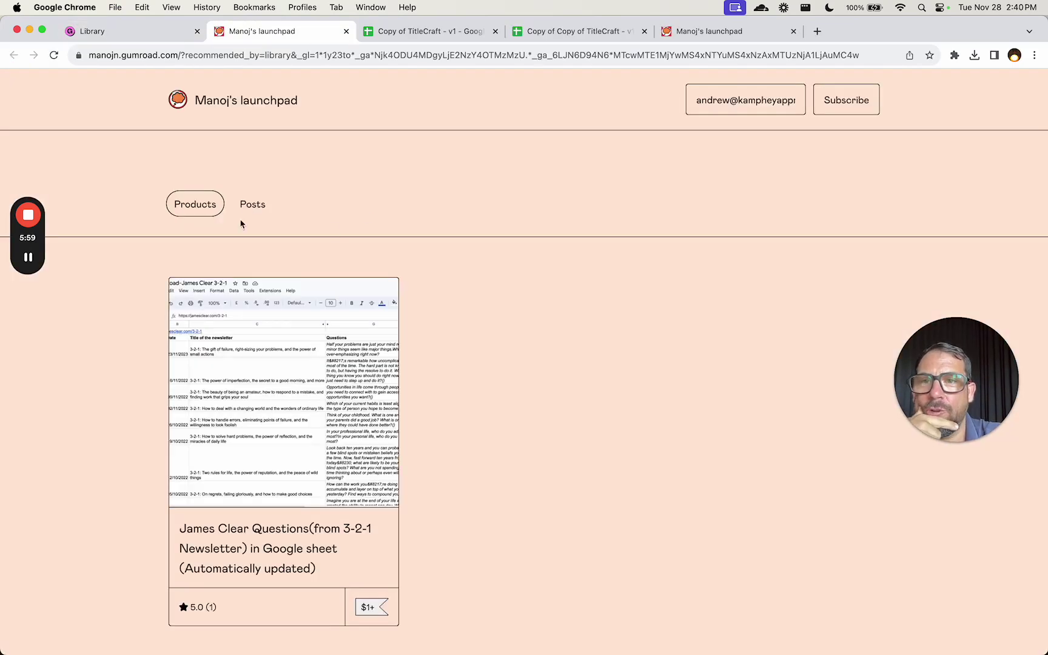
left_click(201, 204)
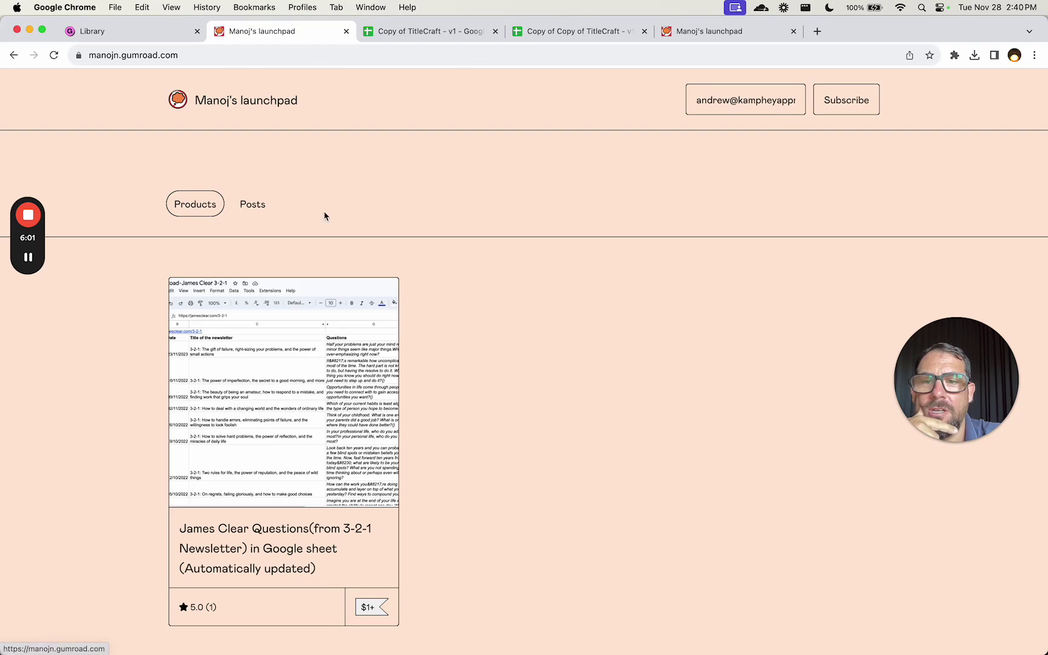
scroll(464, 414, "down", 2)
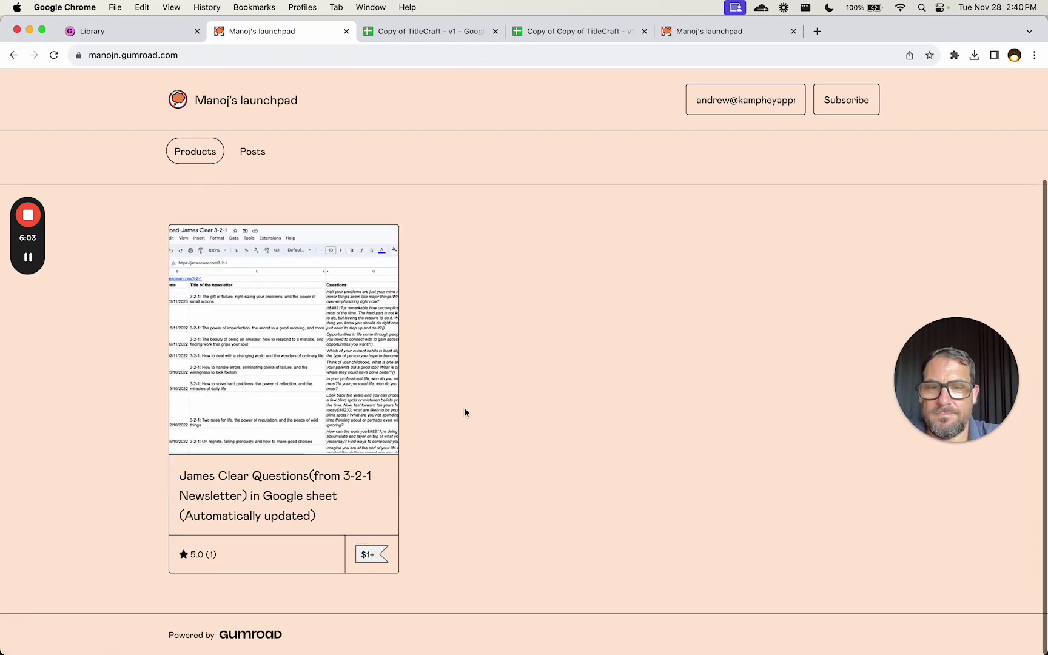
scroll(465, 412, "up", 2)
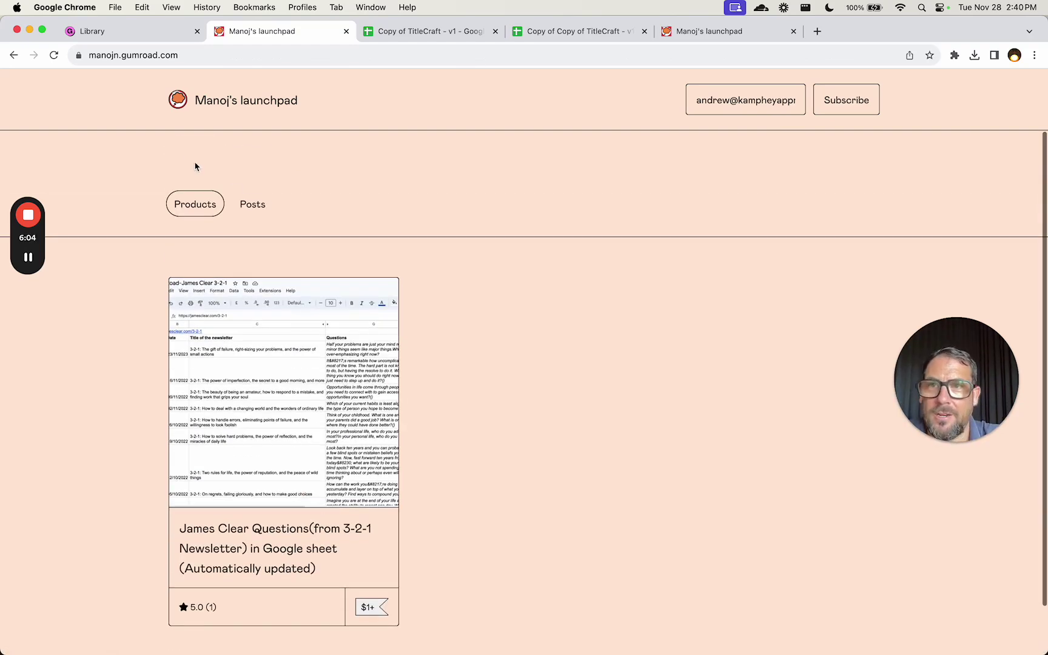
left_click(153, 54)
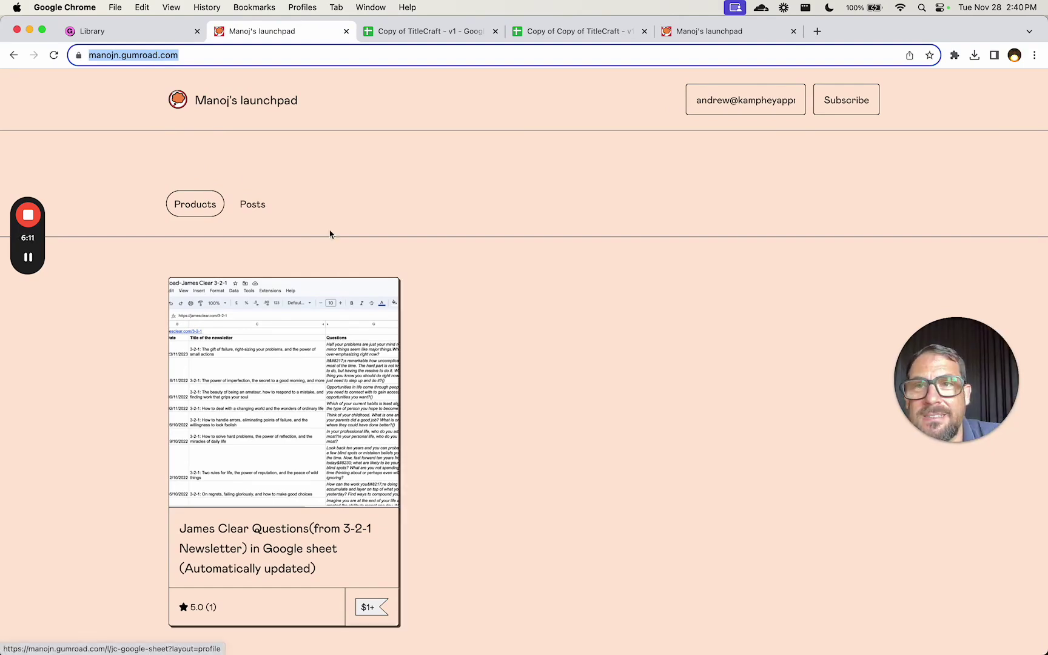
left_click_drag(197, 103, 284, 104)
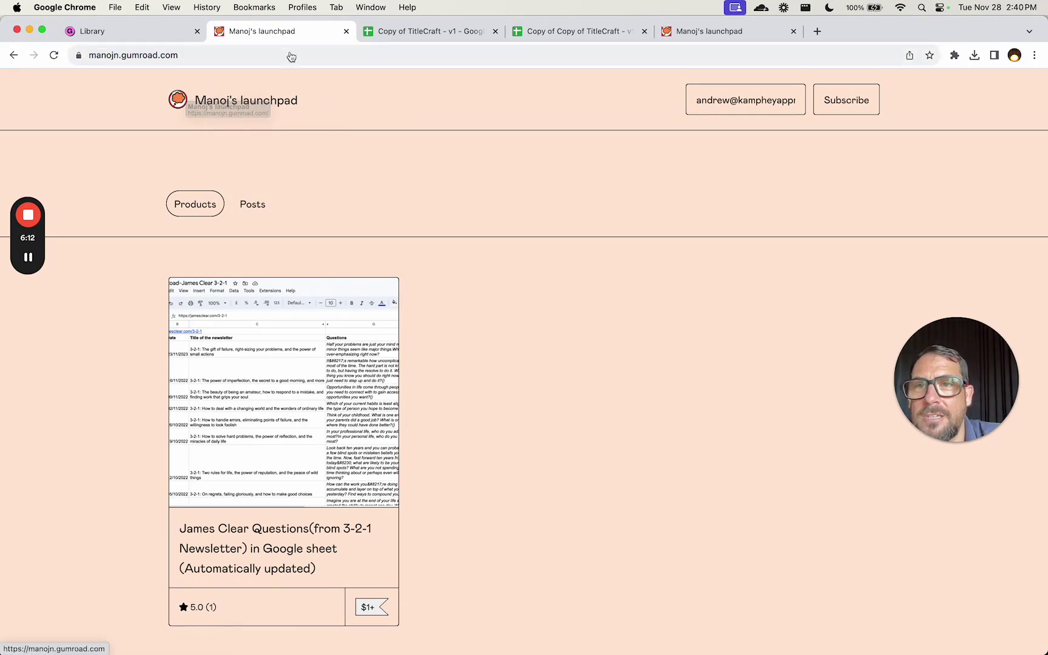
left_click(424, 31)
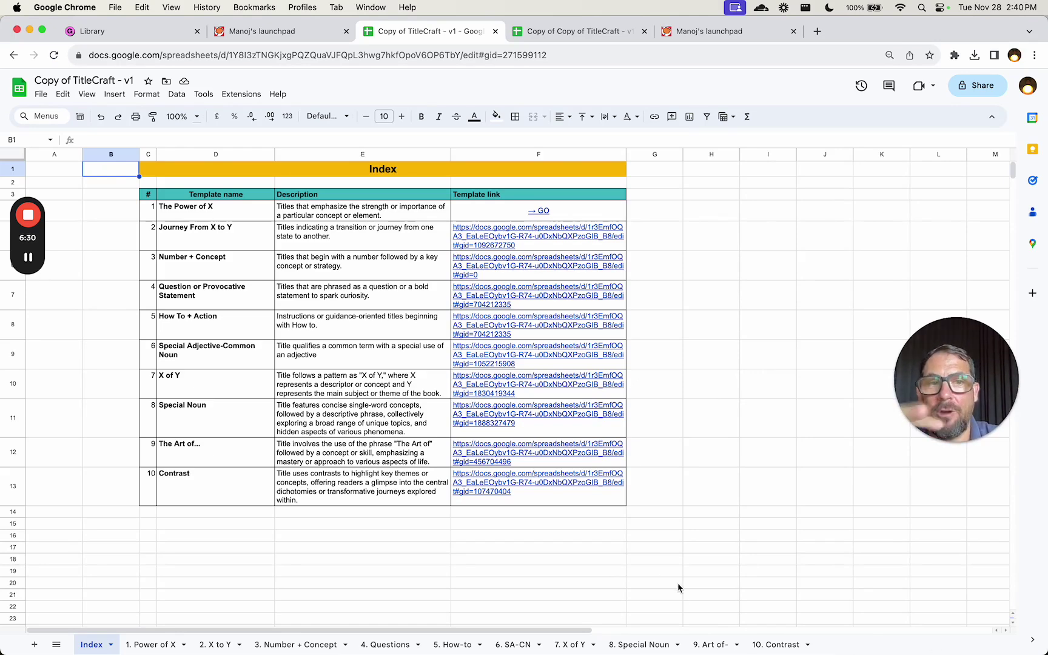
left_click(116, 155)
left_click(170, 170)
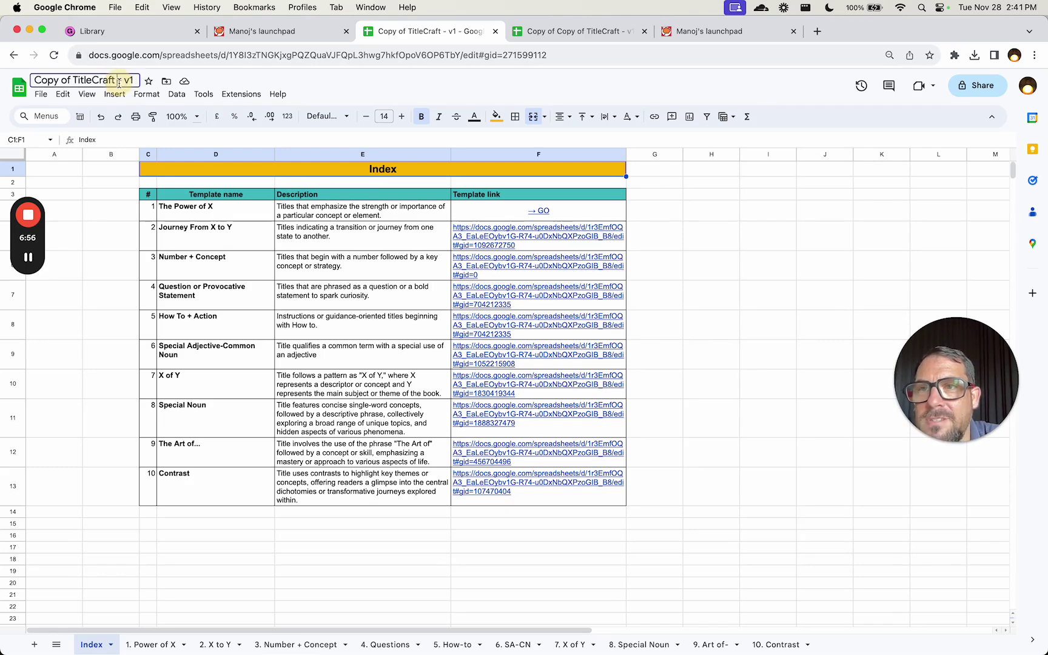
left_click(311, 31)
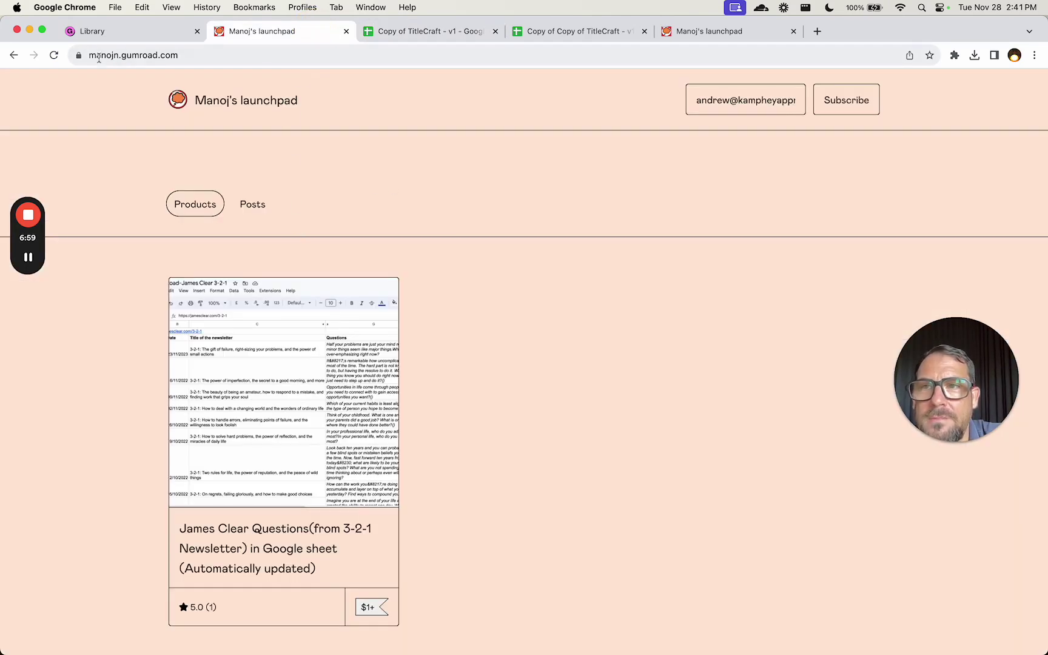
left_click(15, 56)
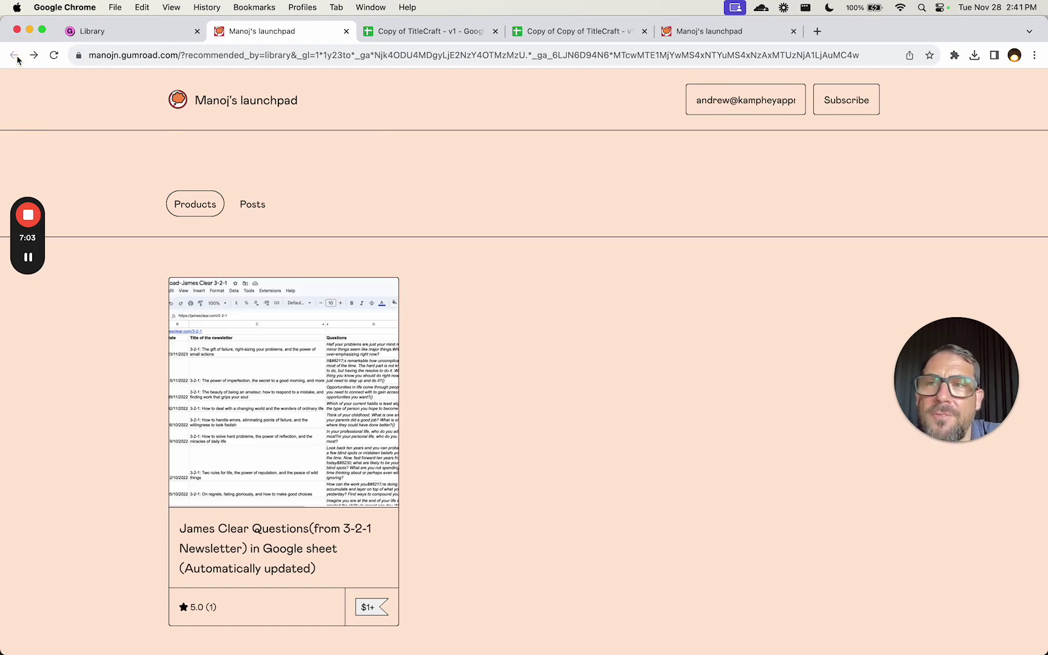
left_click(139, 31)
left_click(229, 32)
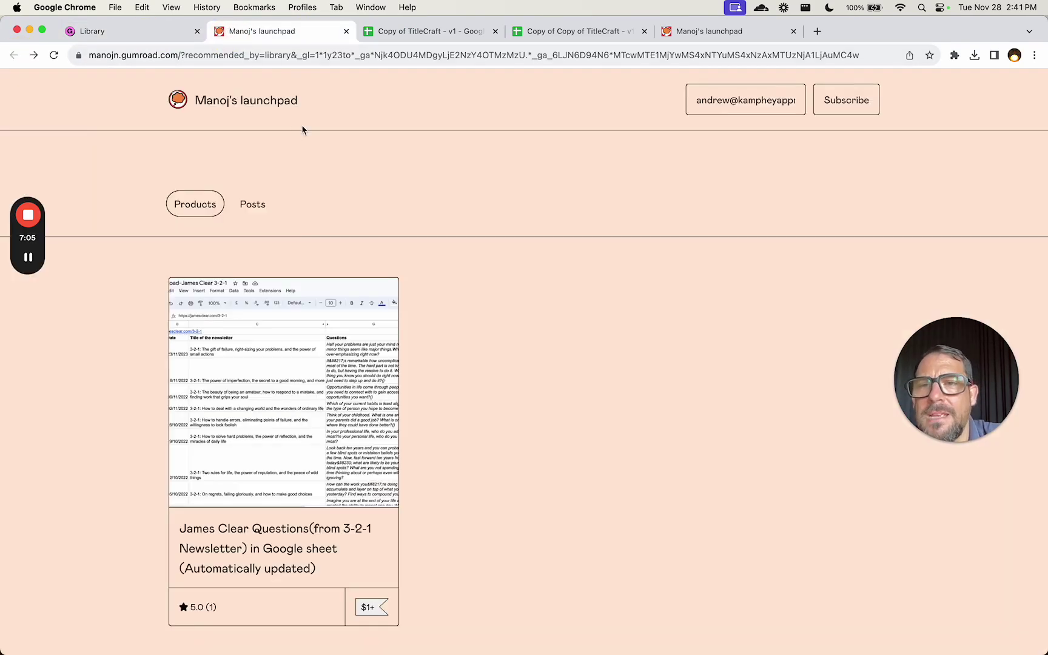
Step: Hide the gridlines on the Index sheet of "Copy of TitleCraft - v1"
key("ctrl+Tab")
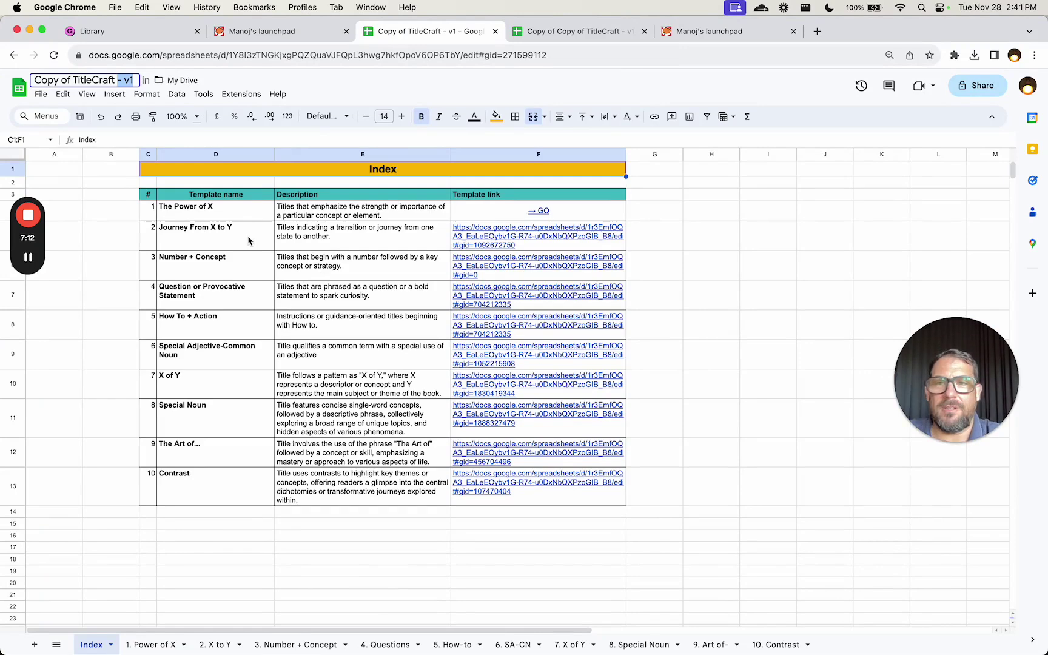
left_click(201, 235)
left_click(212, 218)
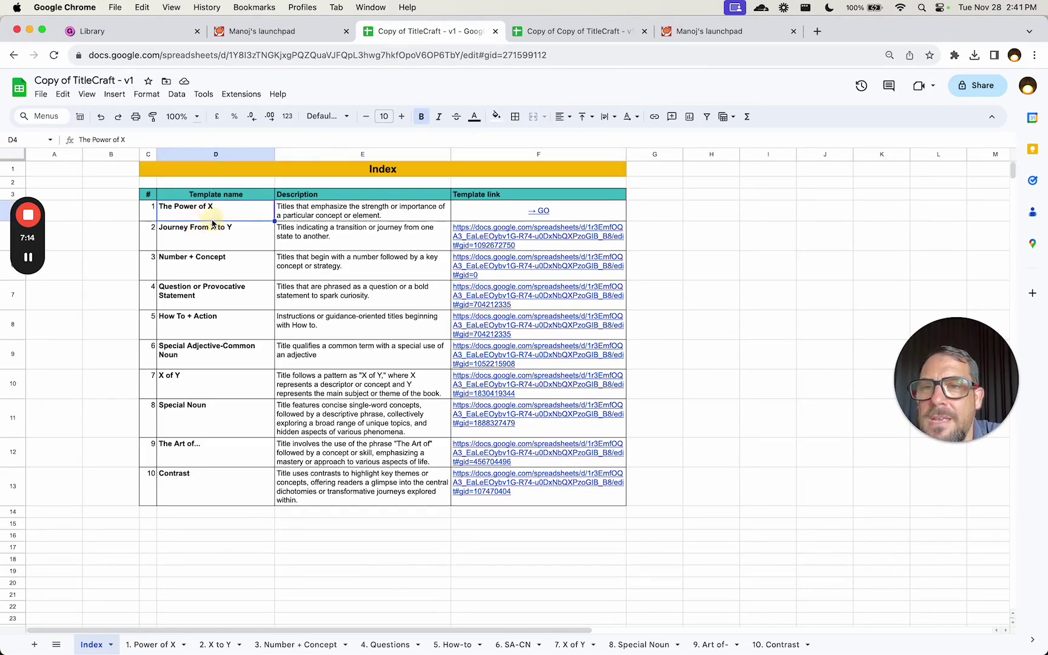
left_click(87, 94)
mouse_move(112, 115)
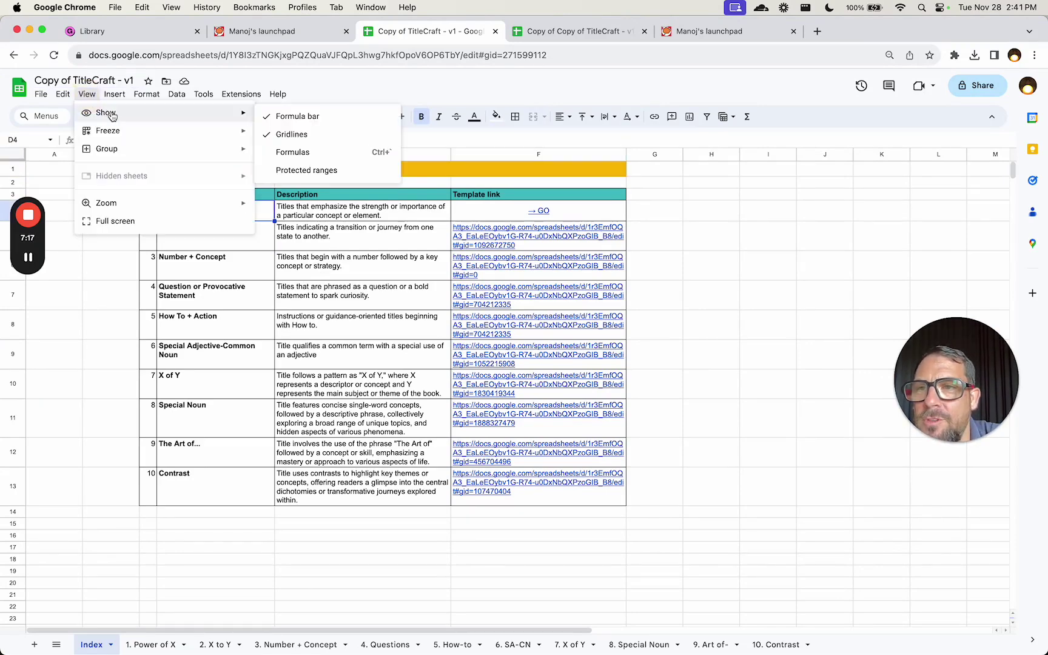
left_click(315, 134)
left_click(822, 210)
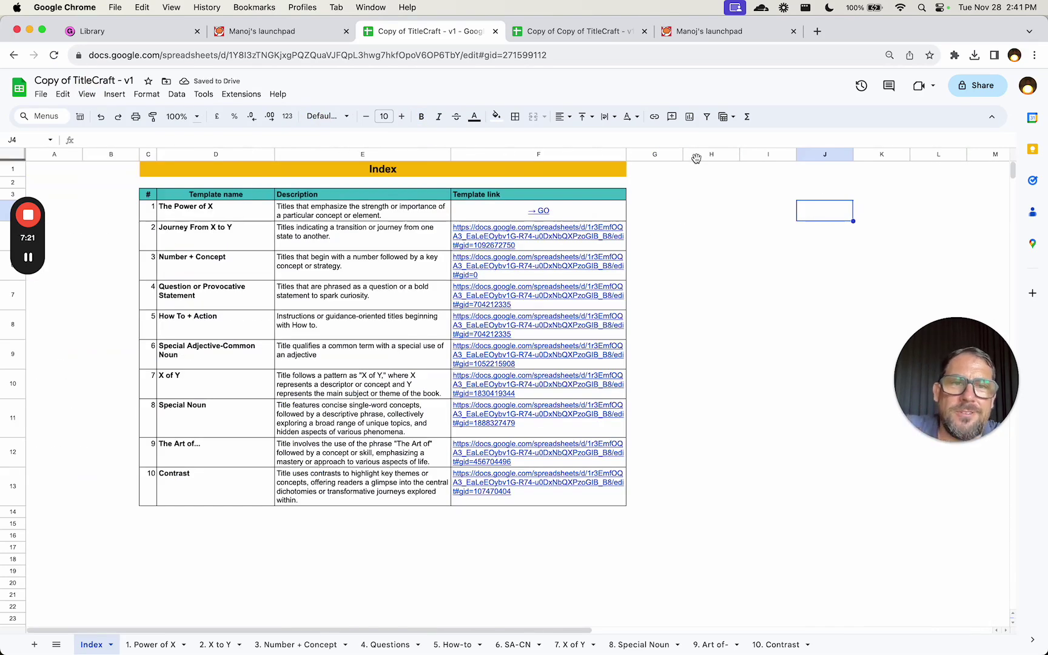
Step: Delete the empty columns H to Y from the Index sheet
left_click(696, 158)
key("super+shift+Right")
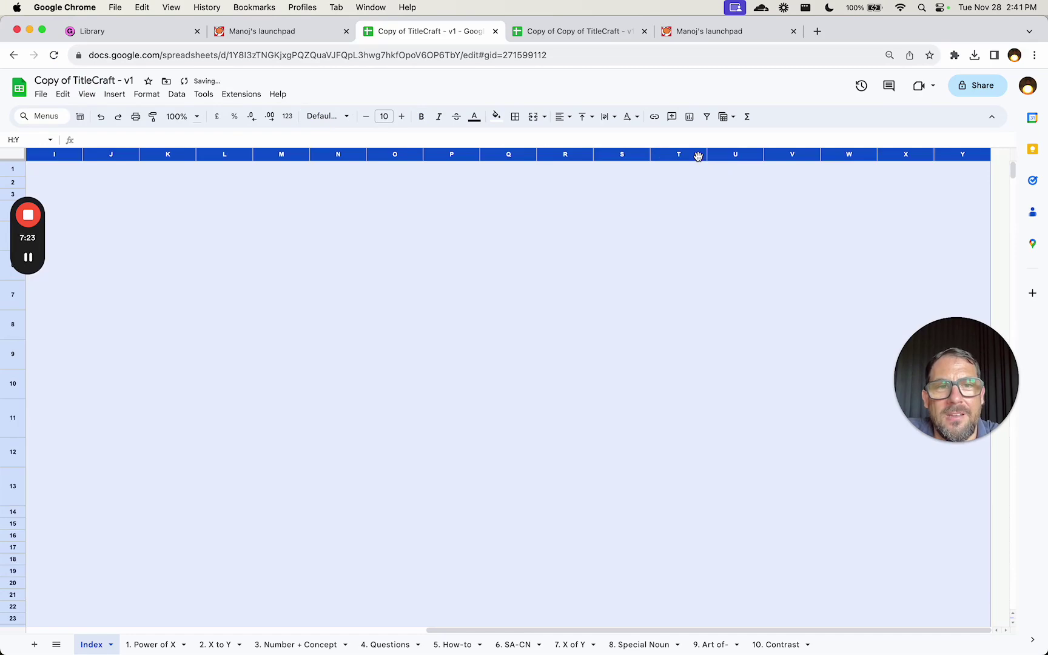
right_click(697, 158)
left_click(750, 285)
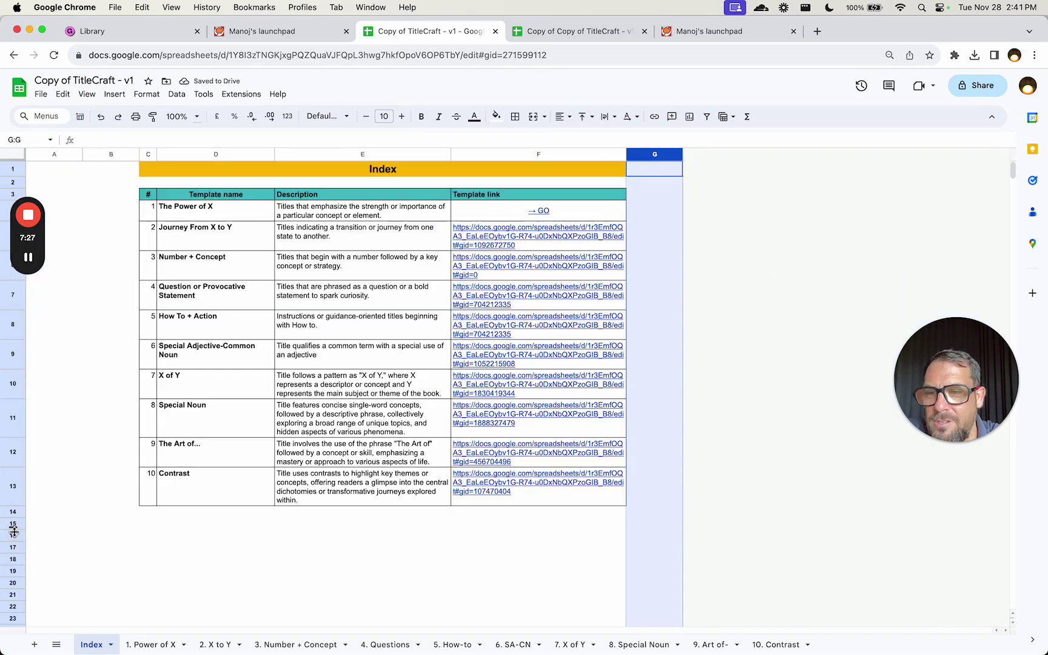
left_click(241, 94)
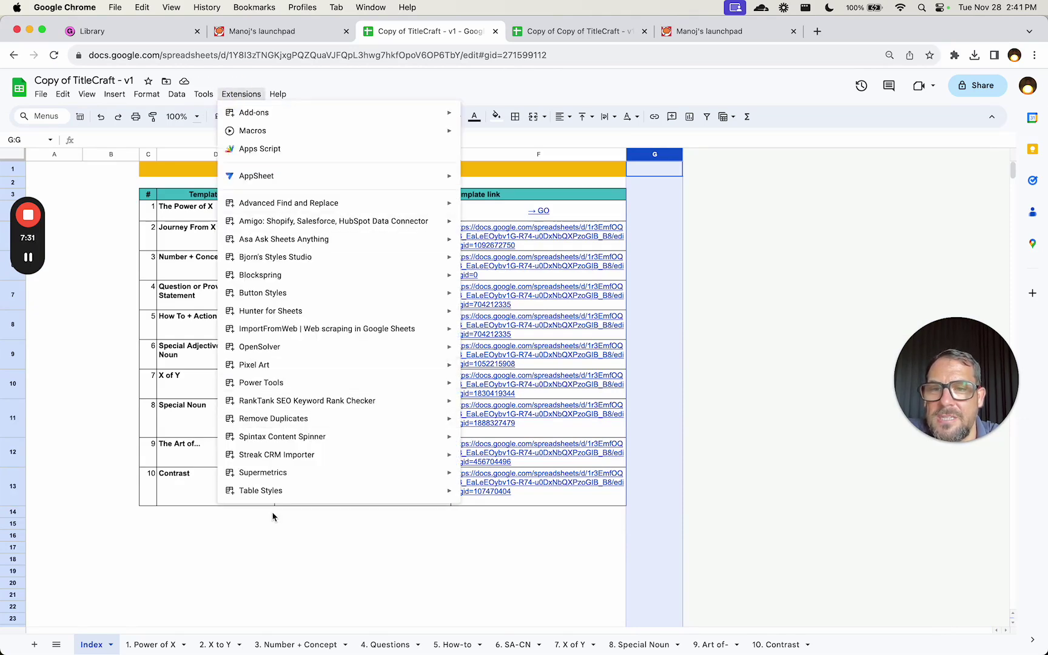
mouse_move(312, 115)
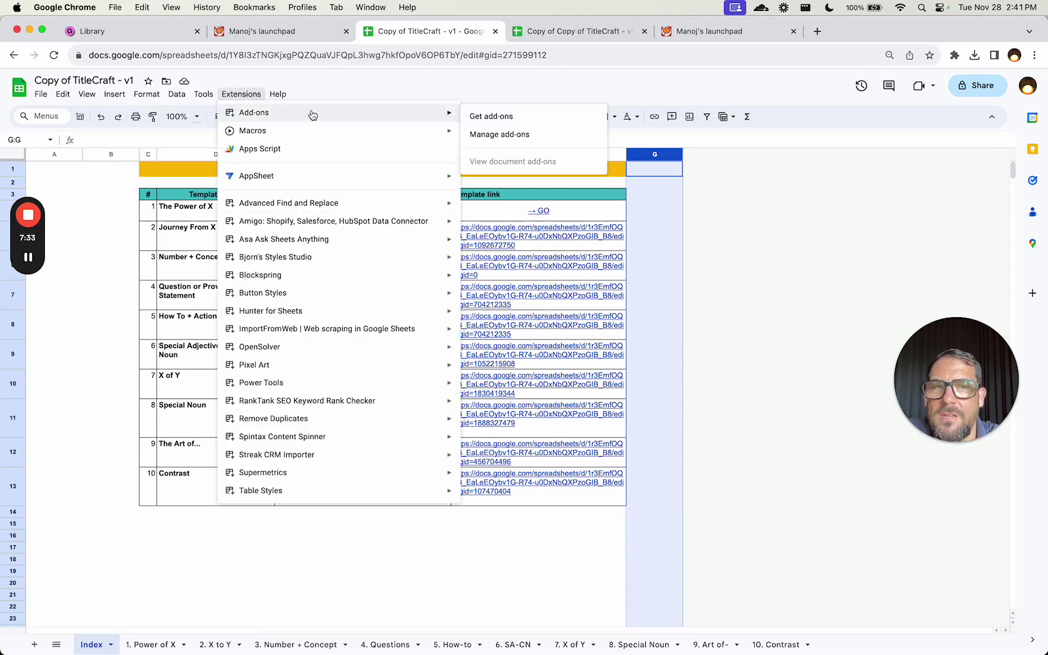
left_click(1027, 85)
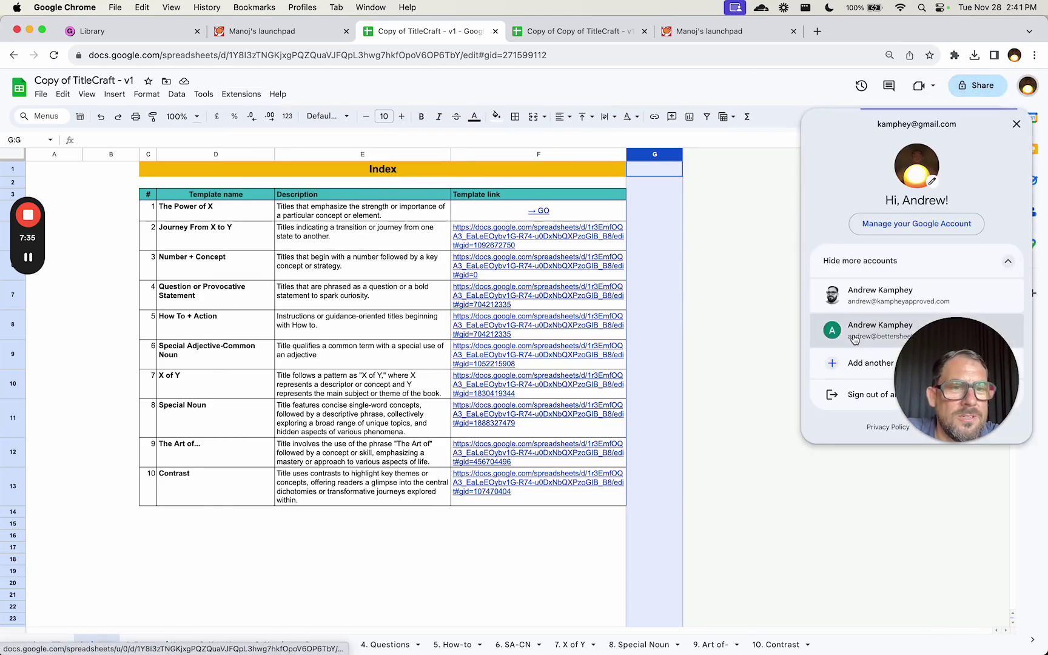
left_click(619, 184)
left_click(619, 183)
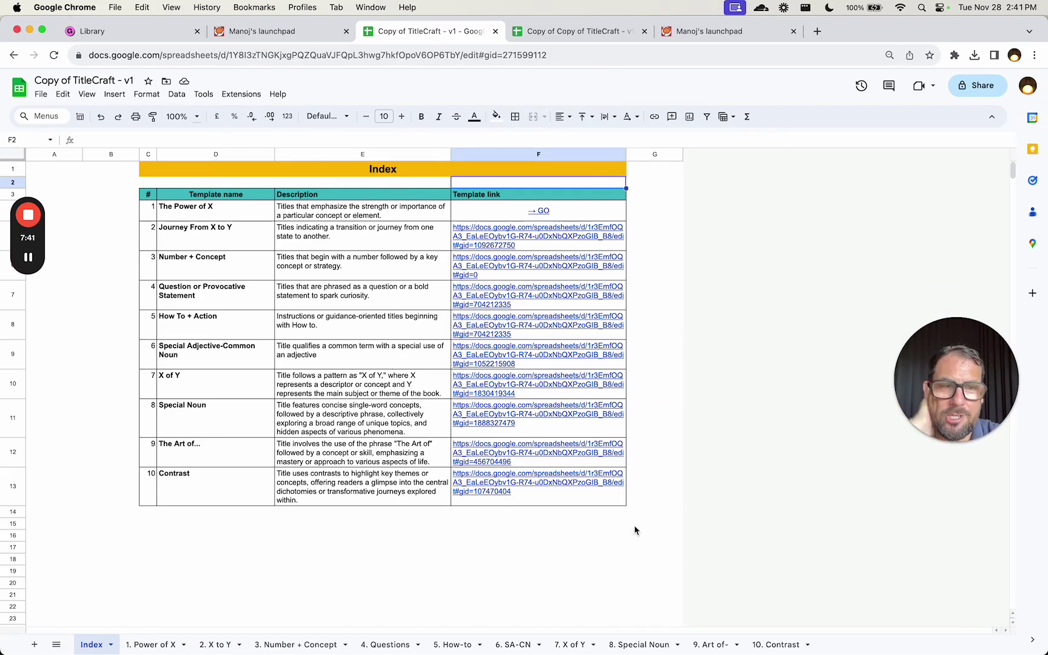
Step: Make template rows 4 to 13 on the Index sheet uniformly taller
left_click(221, 514)
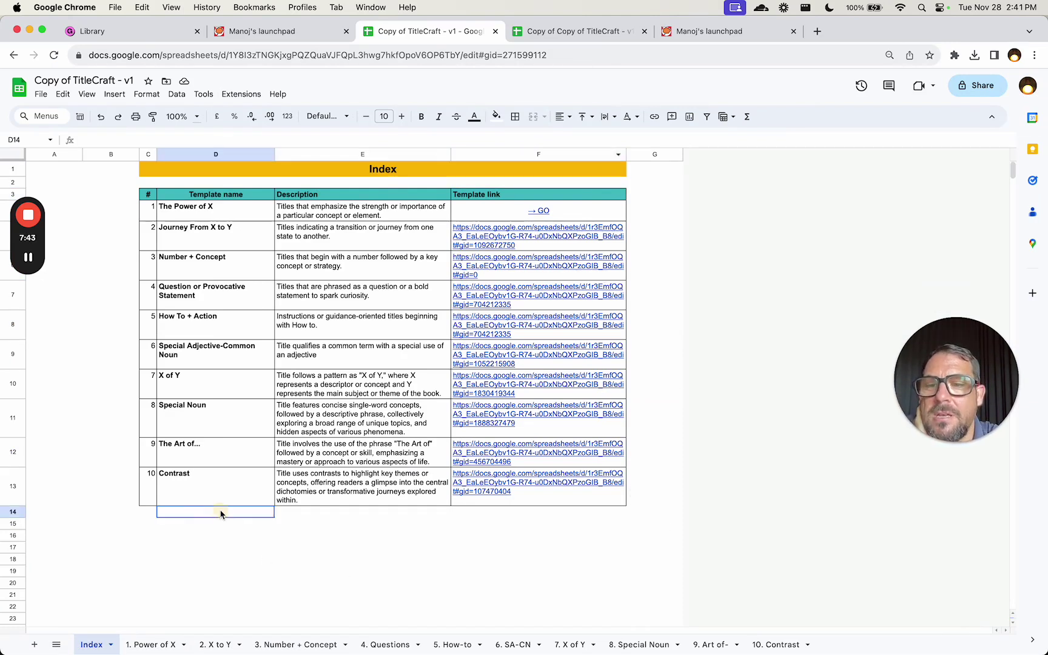
left_click(196, 213)
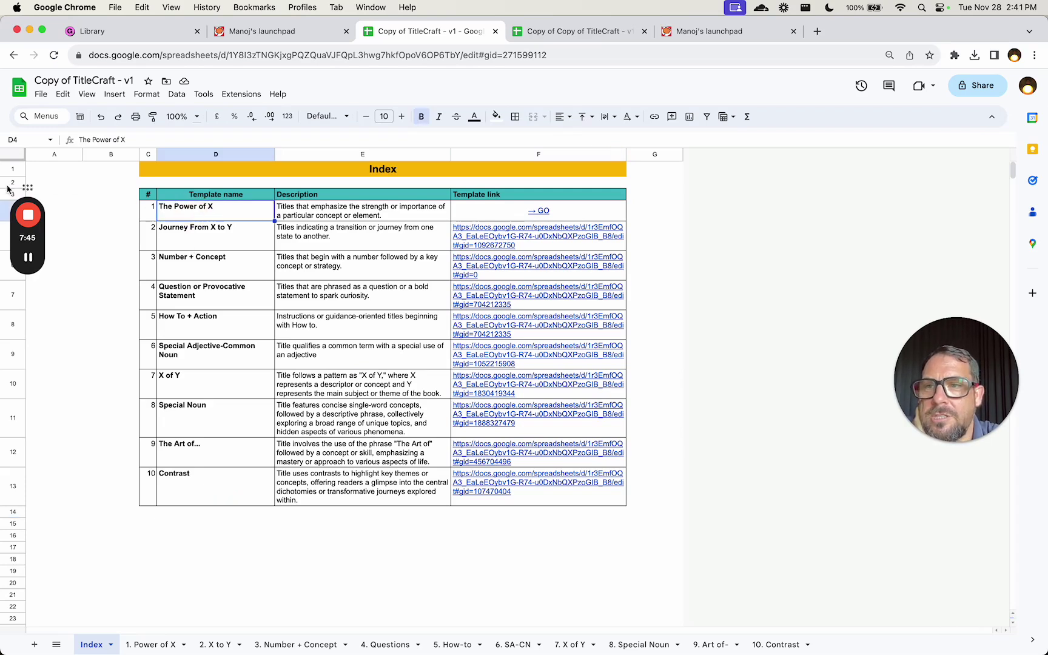
left_click_drag(7, 491, 12, 209)
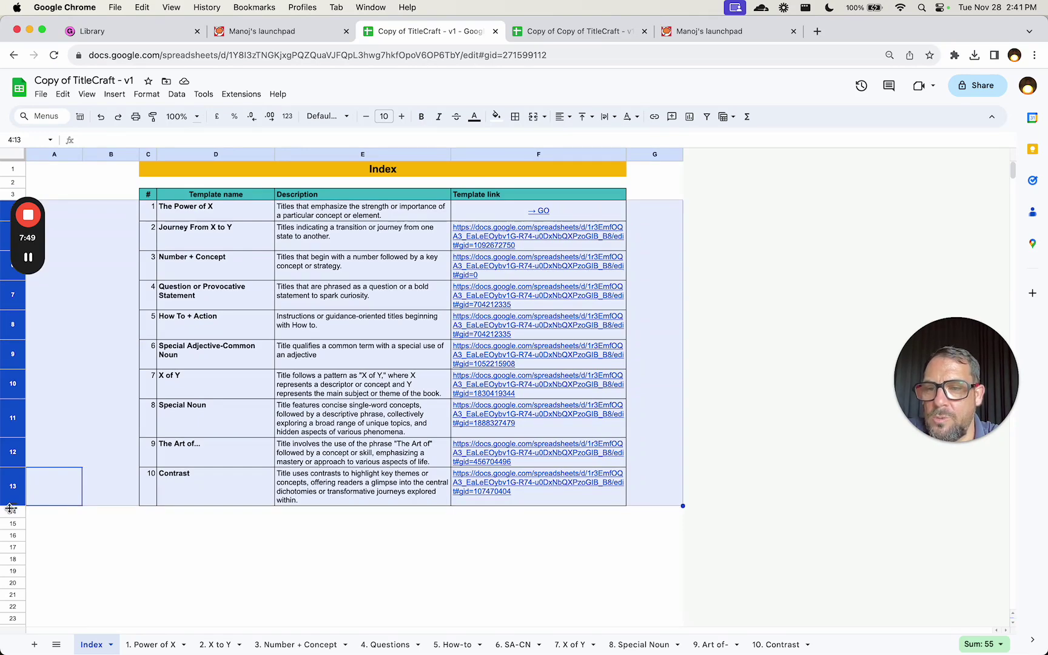
left_click_drag(9, 508, 9, 528)
Step: Copy the "→ GO" link from F4 over the long web addresses in F5 to F13
left_click(517, 255)
key("super+c")
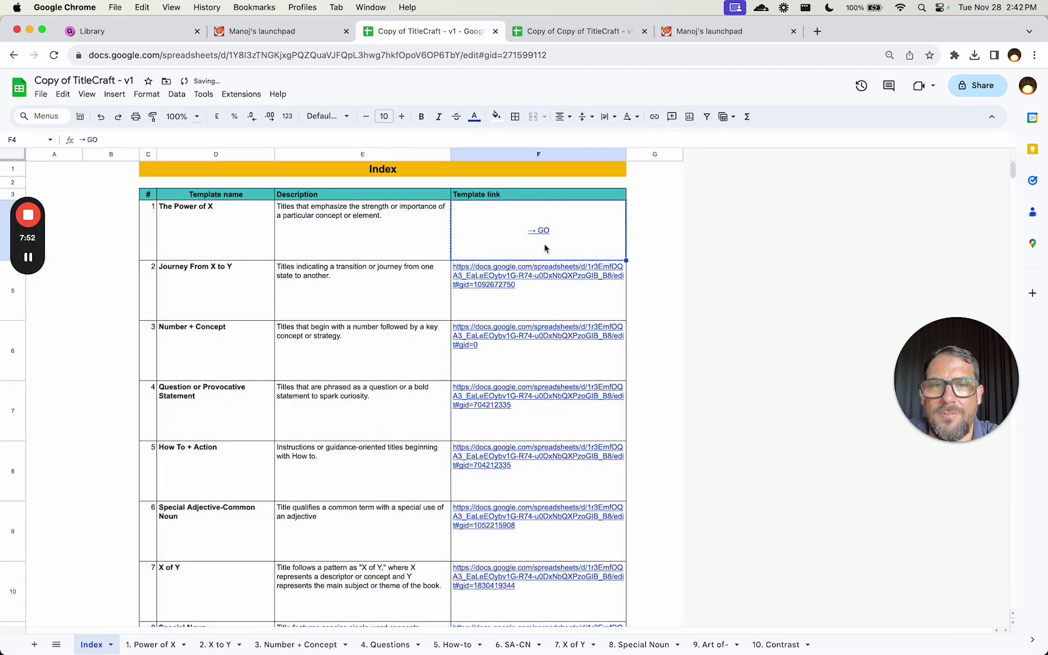
key("Down")
key("super+v")
key("Down")
key("super+v")
key("Down")
key("super+v")
key("Down")
key("super+v")
key("Down")
key("super+v")
key("Down")
key("super+v")
key("Down")
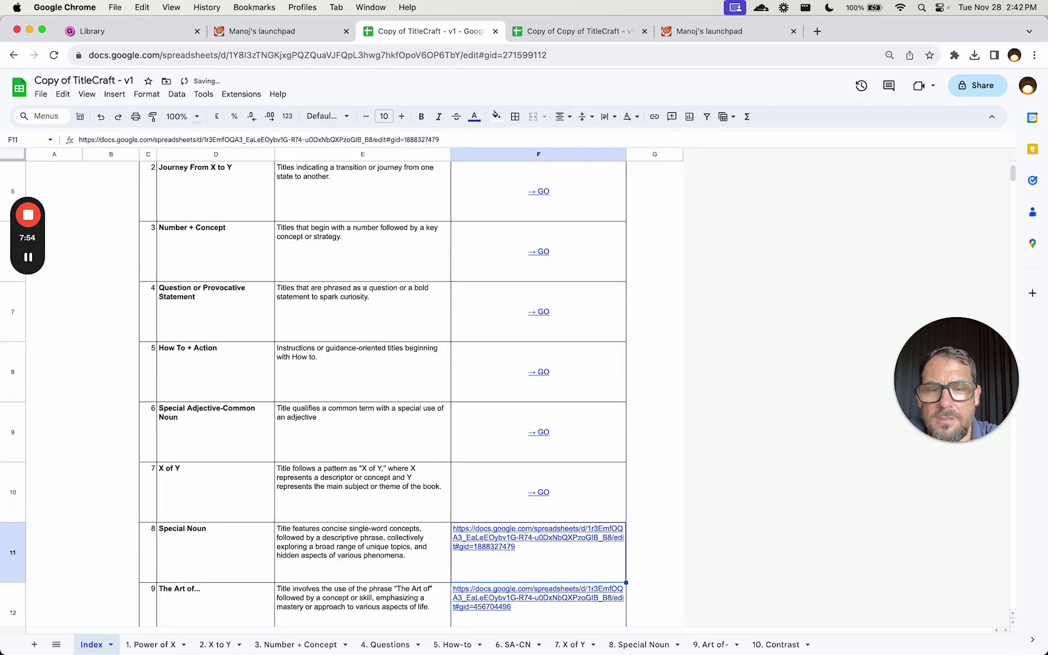
key("super+v")
key("Down")
key("super+v")
key("Down")
key("super+v")
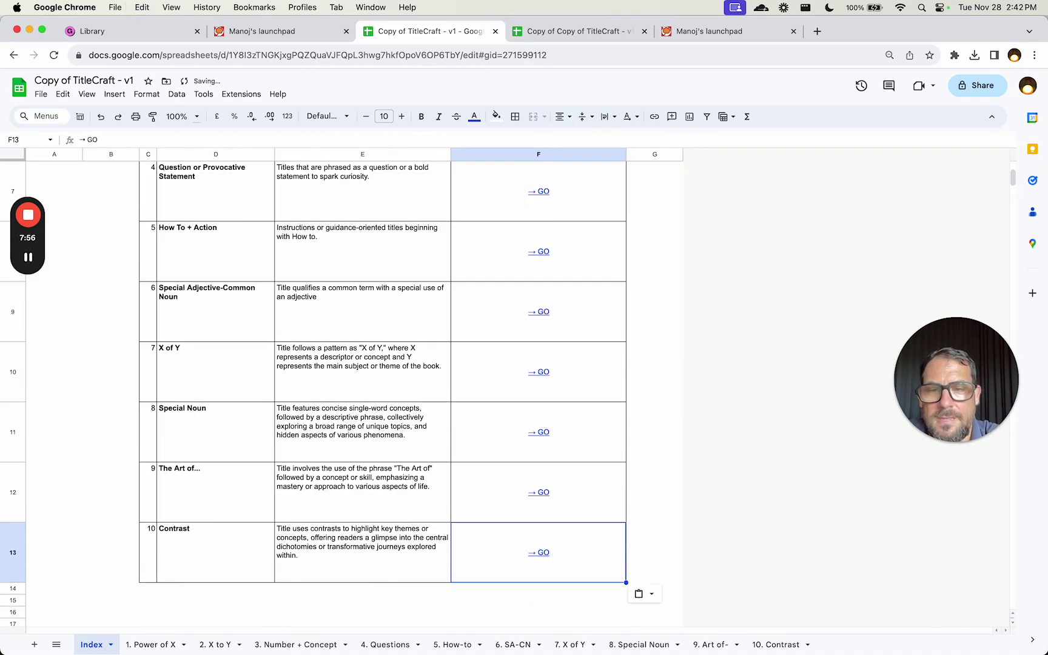
Step: Set the template names in D4:D13 to font size 15 and widen column D to suit them
scroll(357, 300, "up", 10)
left_click_drag(255, 248, 253, 357)
scroll(253, 357, "up", 7)
left_click(387, 116)
type("15")
key("Return")
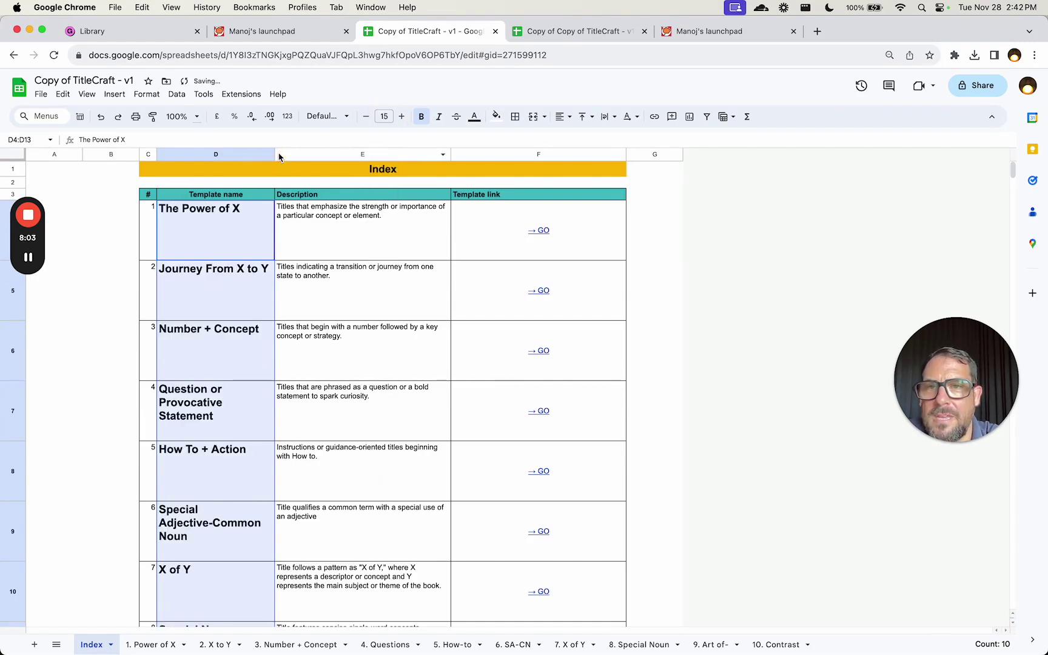
left_click_drag(275, 154, 343, 154)
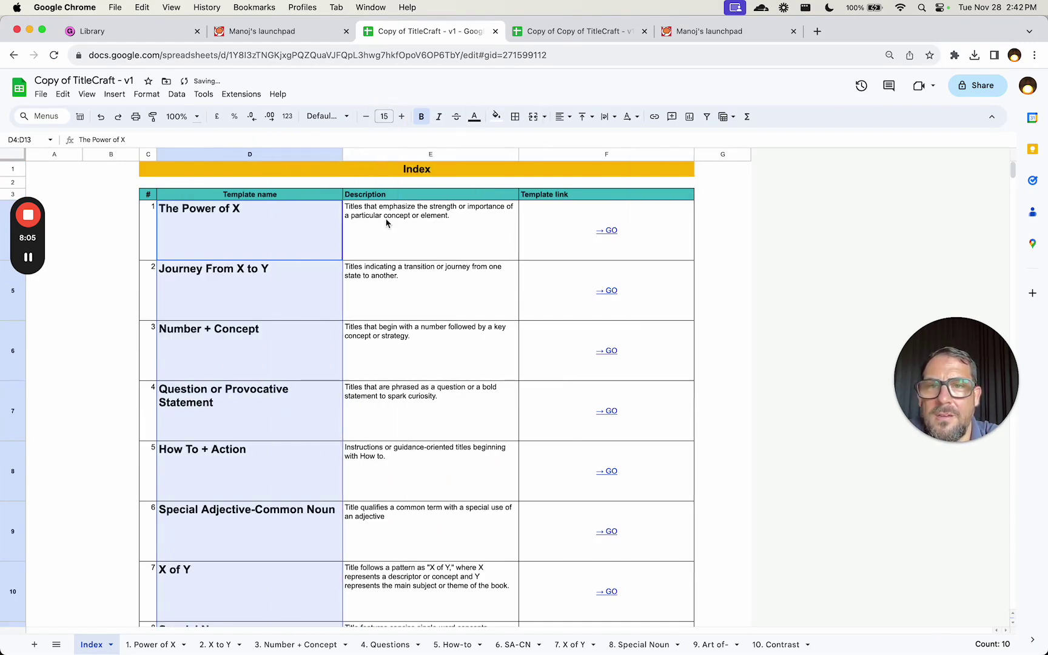
Step: Align the template names, descriptions and links in D4:F13 vertically to the middle
left_click(562, 264, "shift")
key("super+shift+Down")
key("super+shift+Down")
key("super+shift+Up")
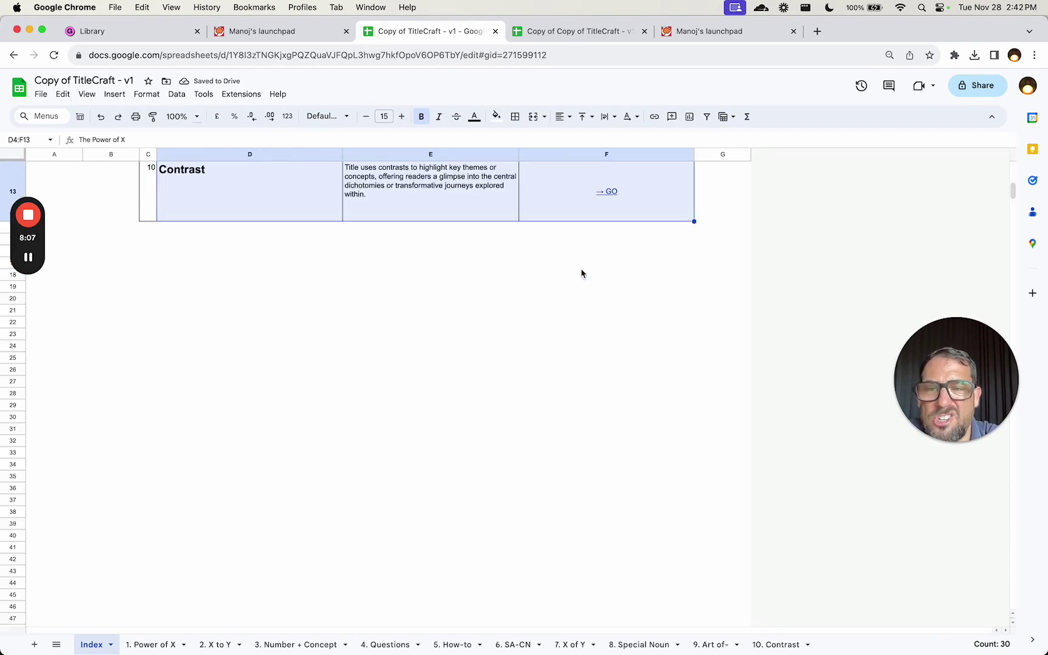
scroll(582, 248, "up", 10)
left_click(586, 117)
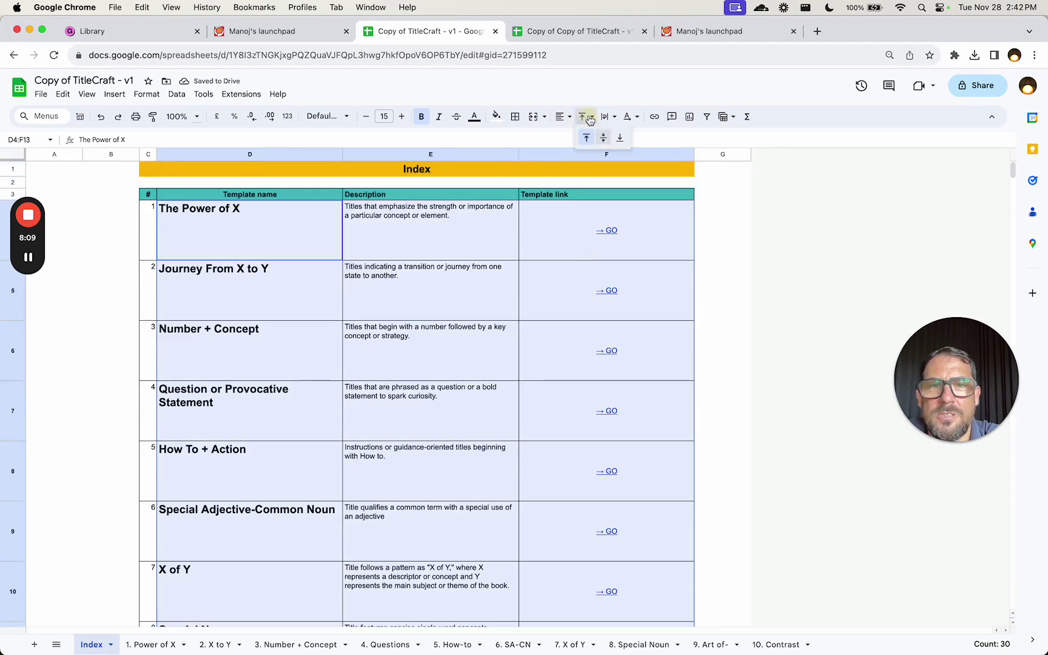
left_click(603, 137)
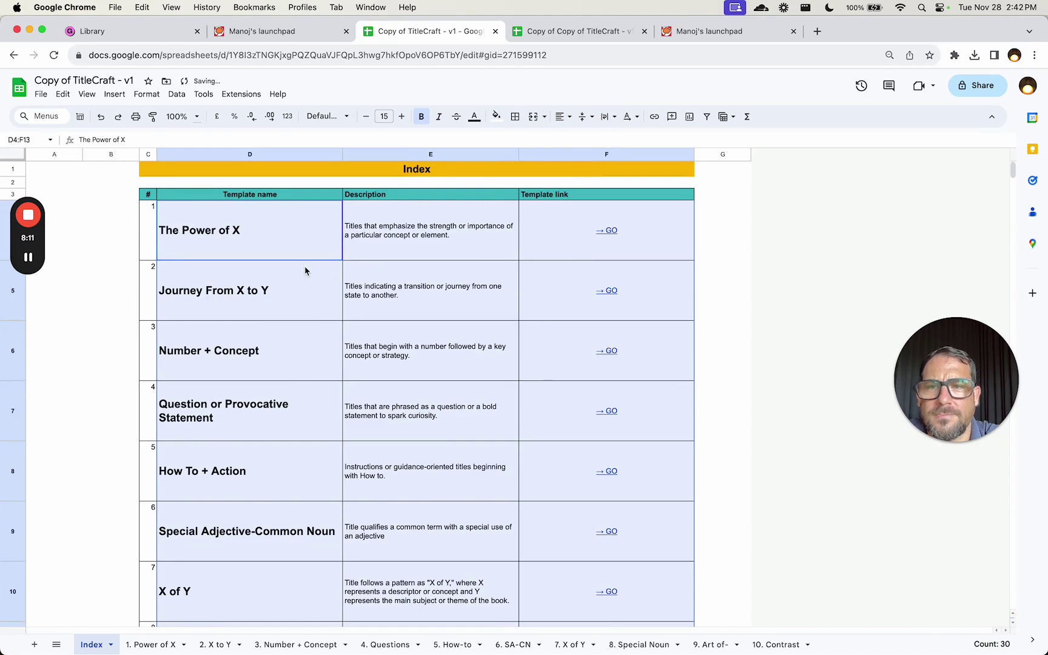
Step: Clear the contents and formatting of the numbering column, including its "#" header, in C3:C13
left_click(300, 251)
left_click_drag(151, 220, 142, 392)
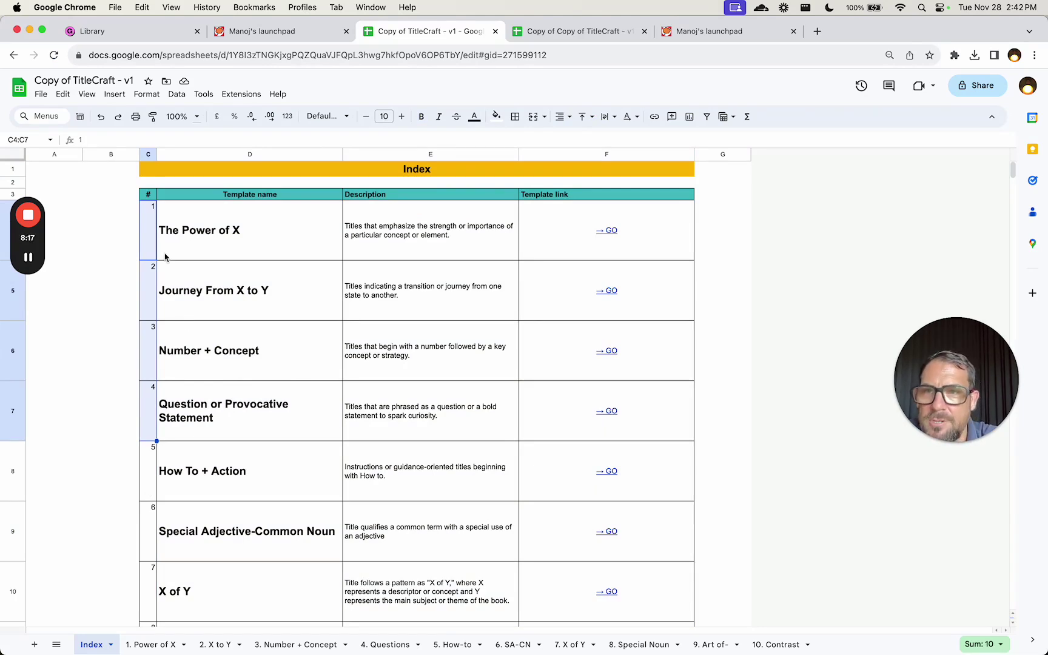
scroll(171, 339, "down", 5)
left_click(147, 503, "shift")
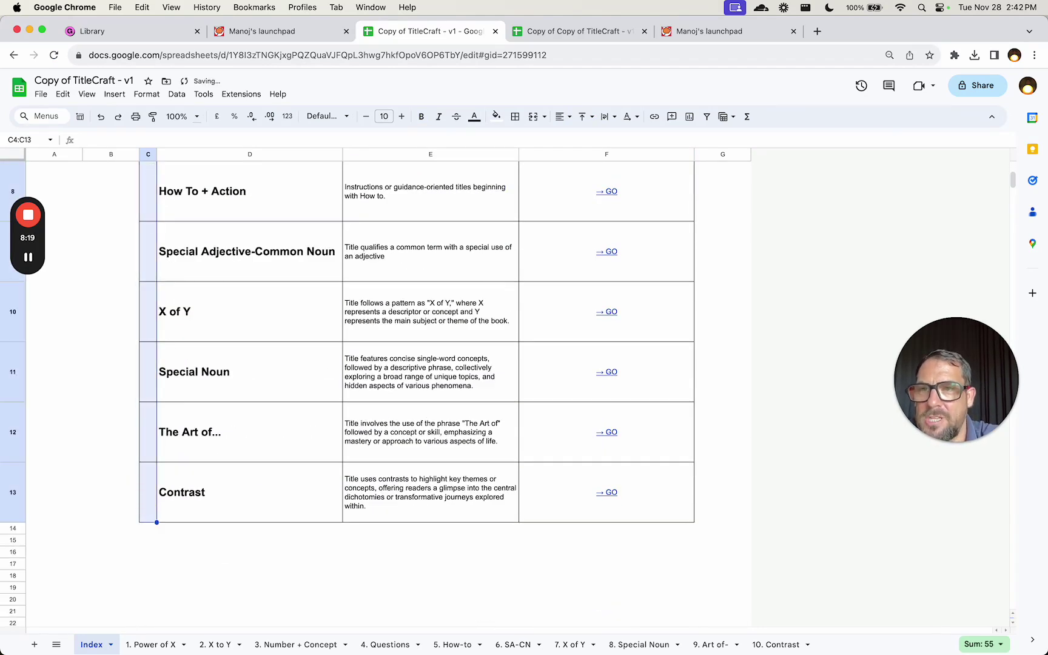
scroll(394, 388, "up", 5)
key("super+backslash")
key("Up")
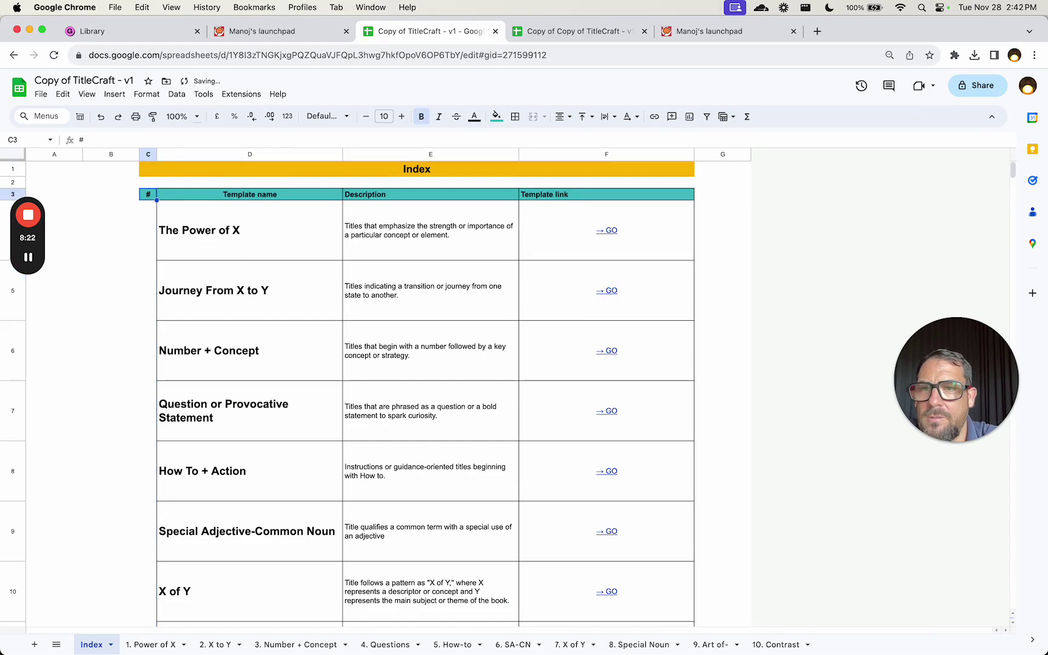
key("super+backslash")
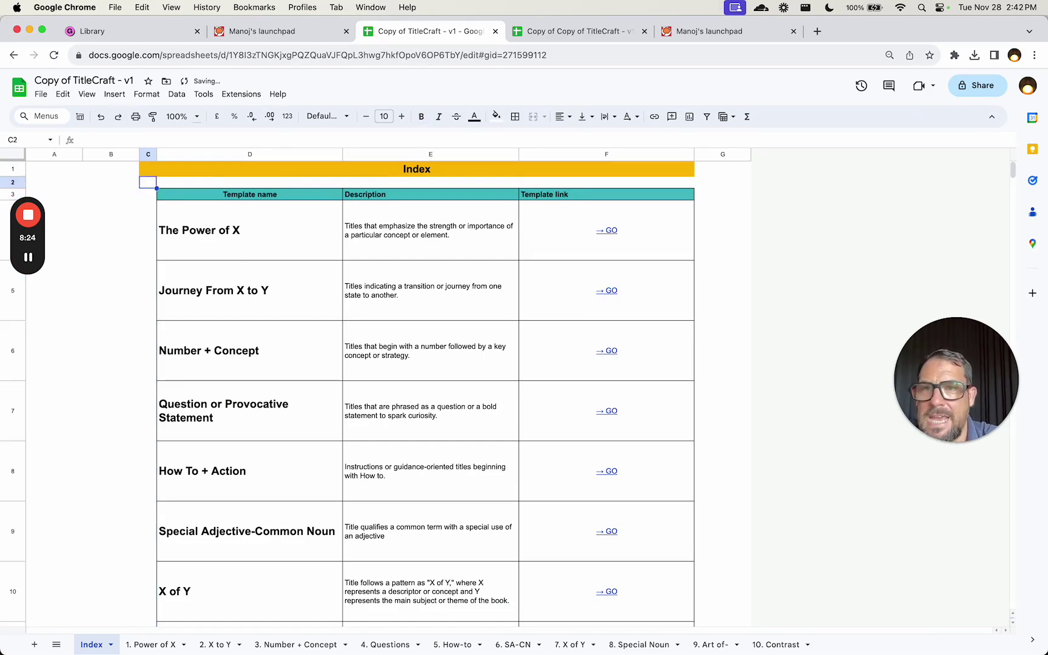
Step: Delete the header labels in D3:F3 and clear the formatting of those cells
key("Right")
key("shift+Right")
key("shift+Right")
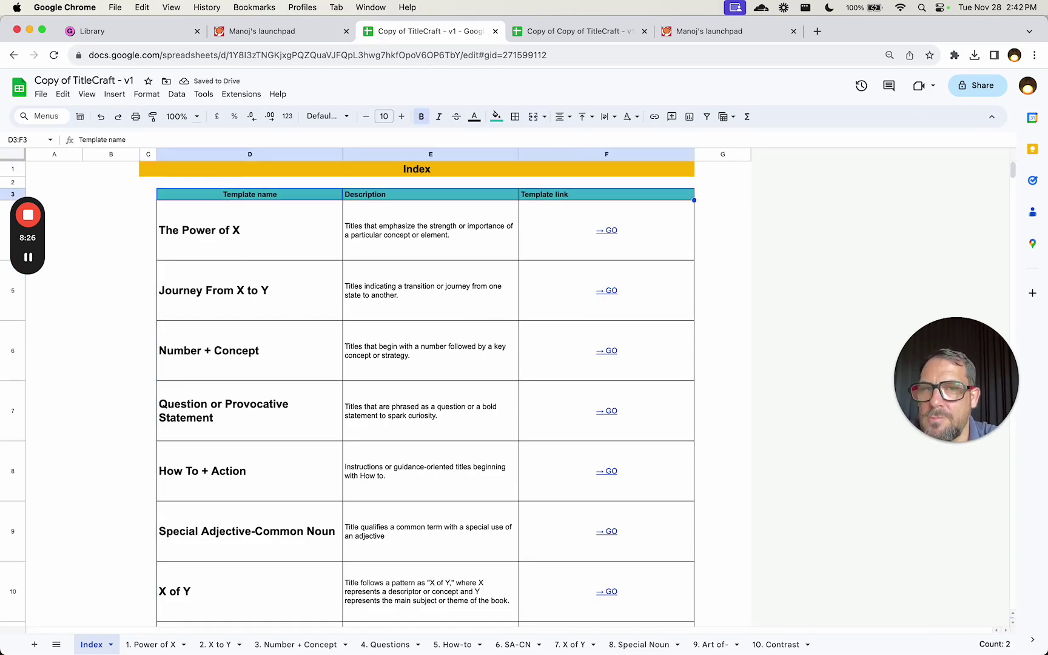
key("Delete")
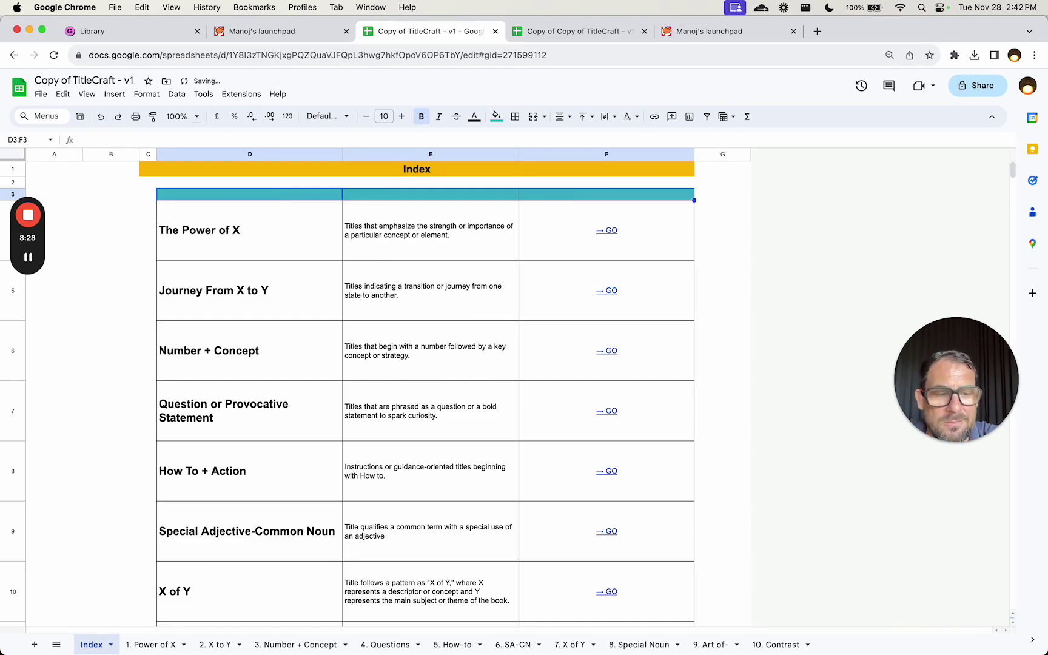
key("super+backslash")
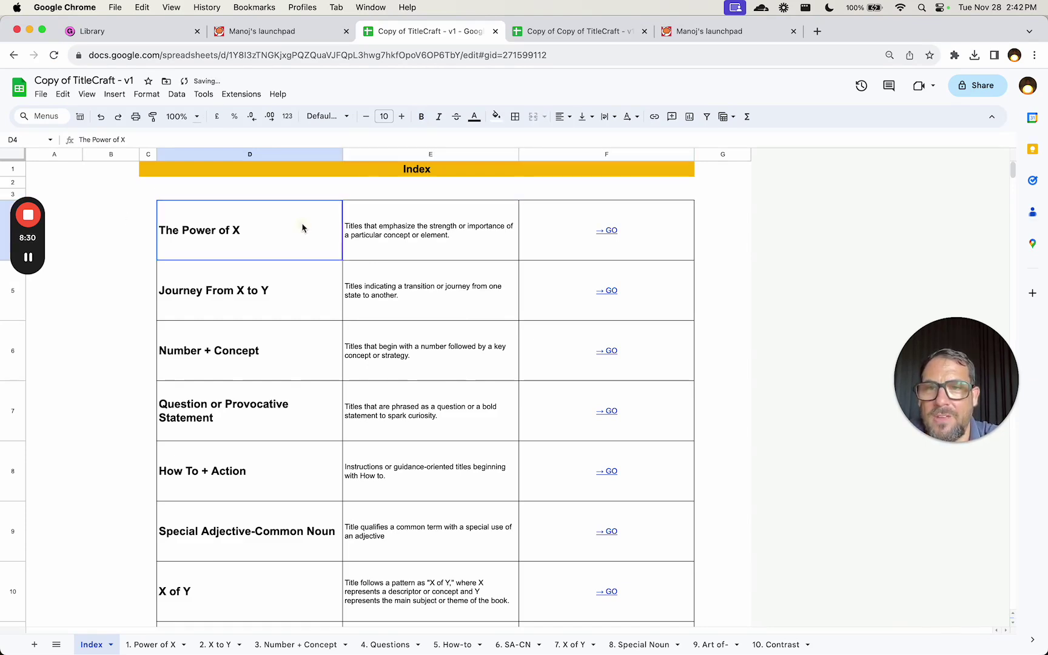
Step: Remove all borders from the template table cells D4:F11
left_click_drag(231, 212, 549, 627)
left_click(147, 94)
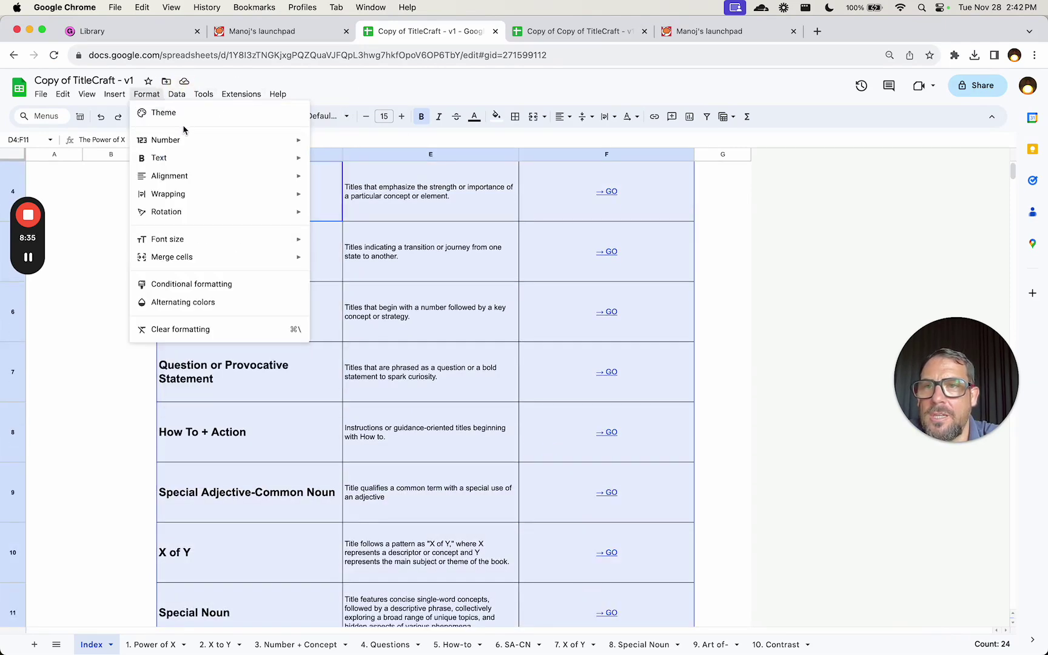
left_click(514, 118)
left_click(596, 159)
scroll(563, 291, "up", 1)
left_click(586, 271)
left_click_drag(233, 230, 564, 241)
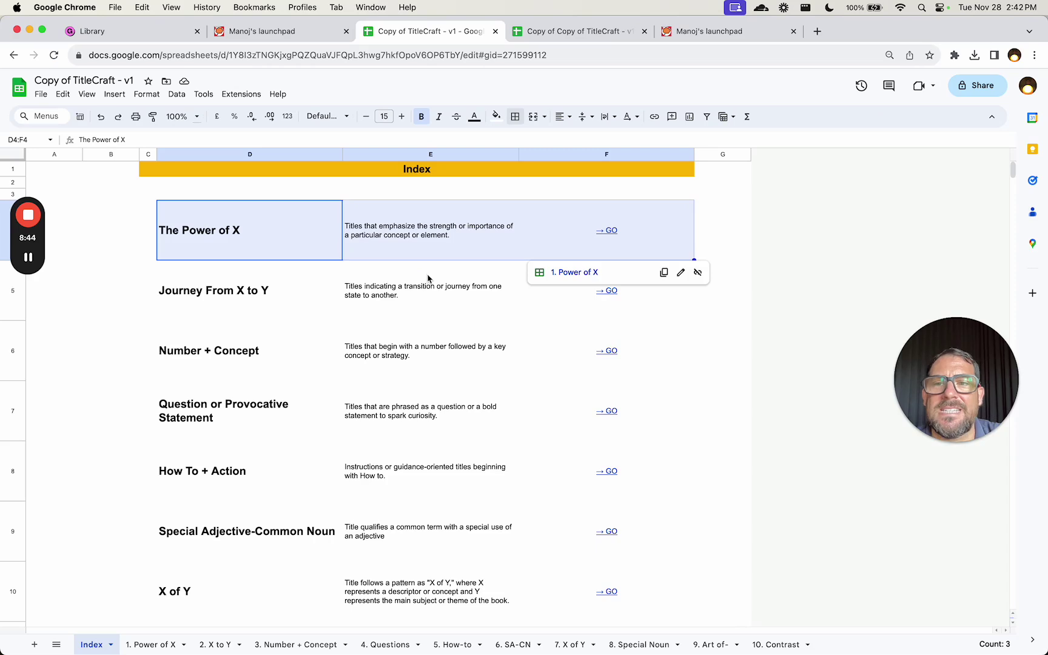
left_click(398, 250)
left_click(318, 227)
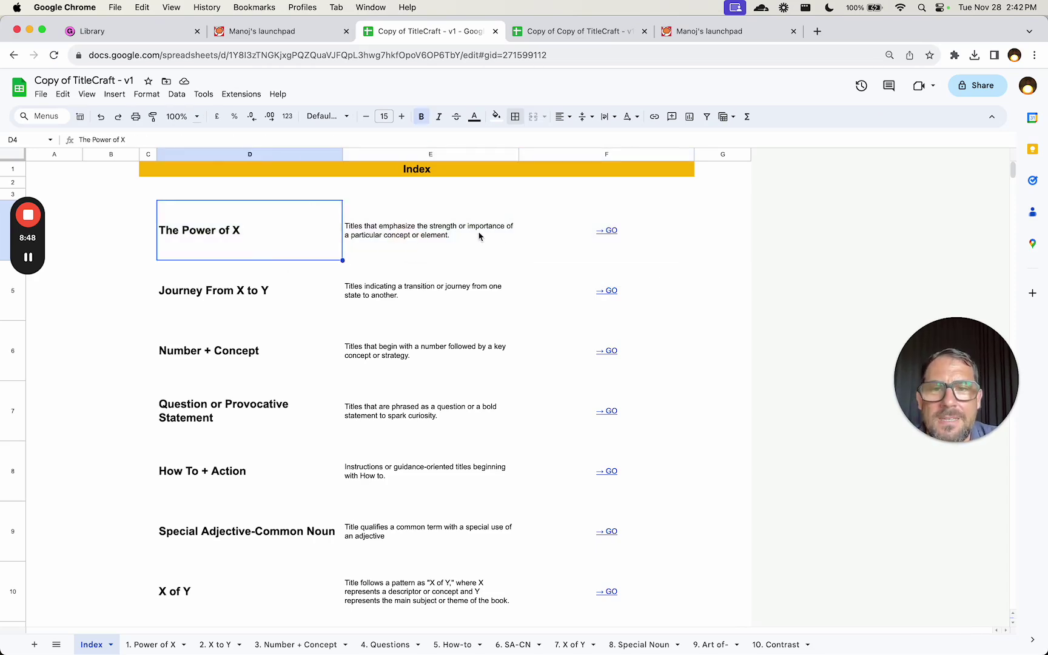
left_click(497, 243)
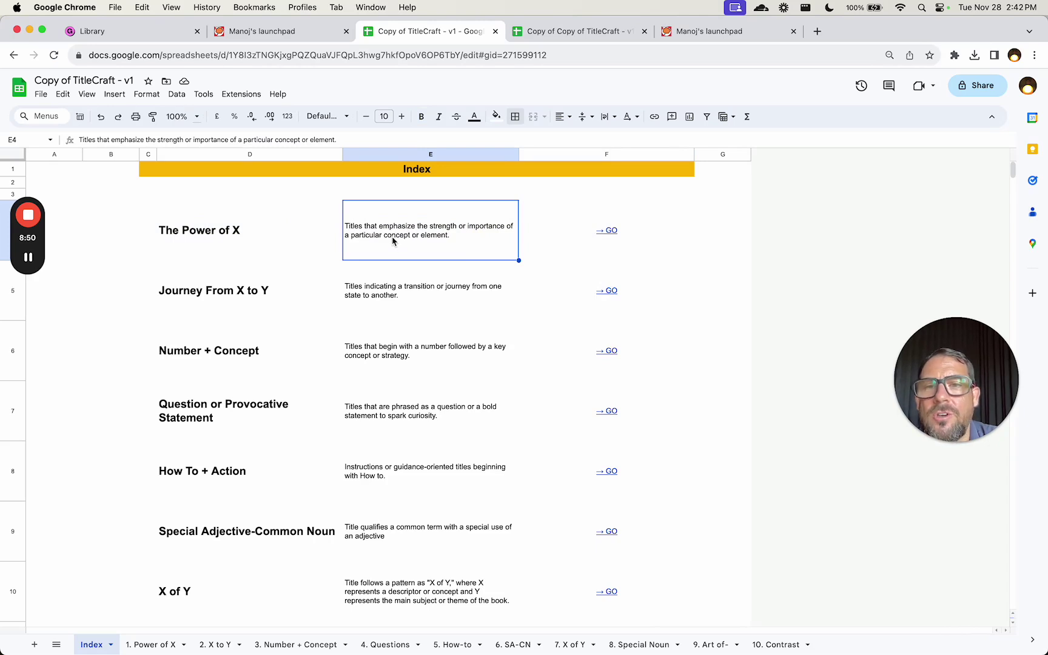
left_click(212, 229)
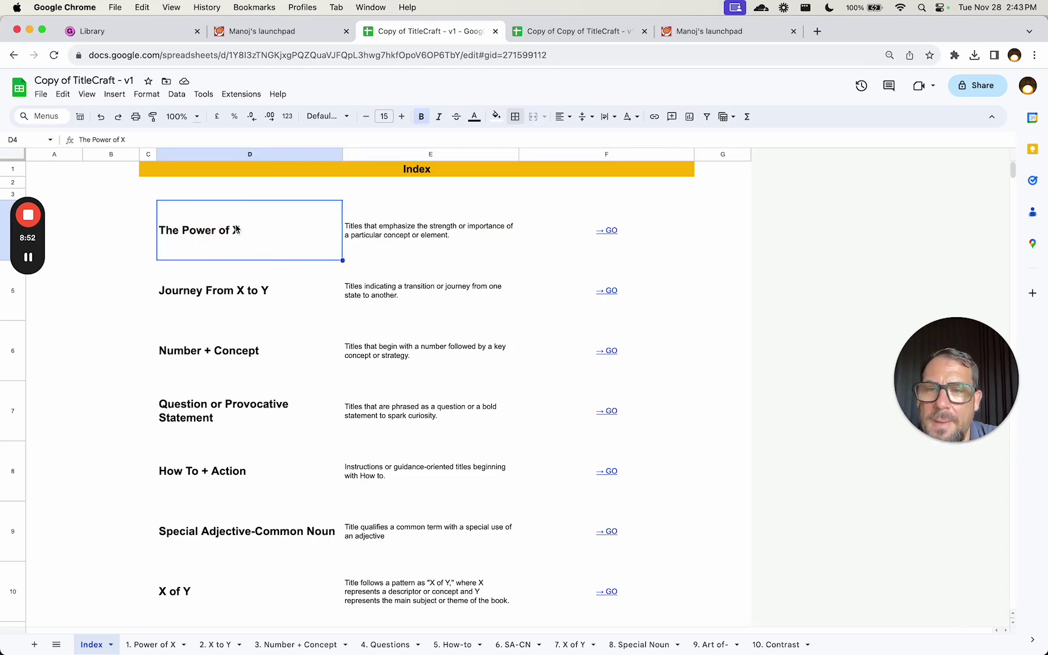
left_click(409, 226)
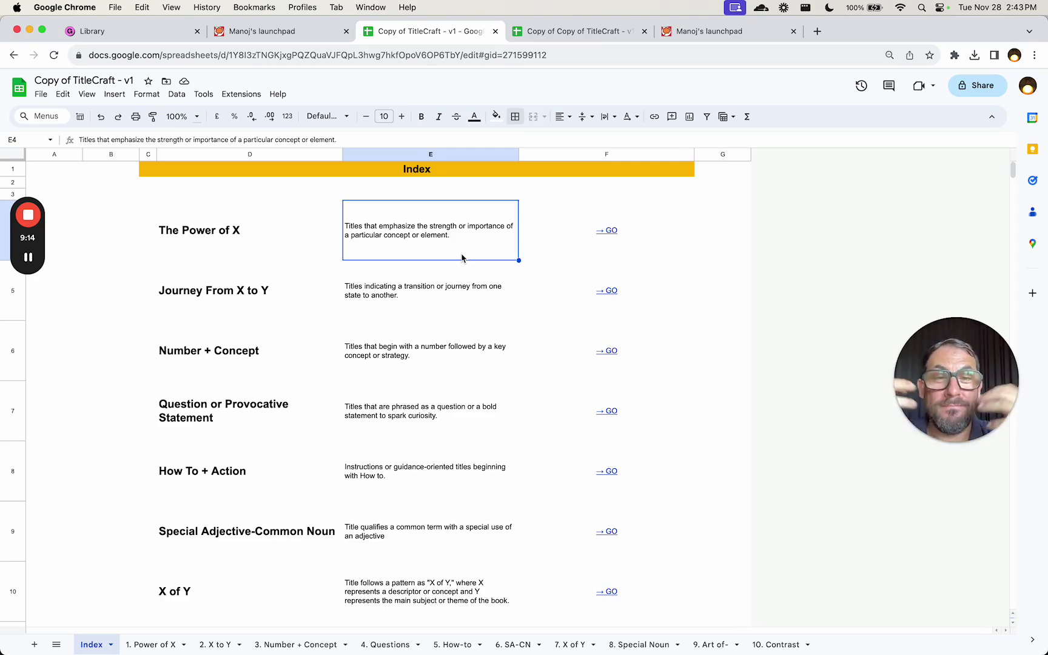
Step: Add an "EMOTIONS" heading in G3 and widen column G
left_click(702, 195)
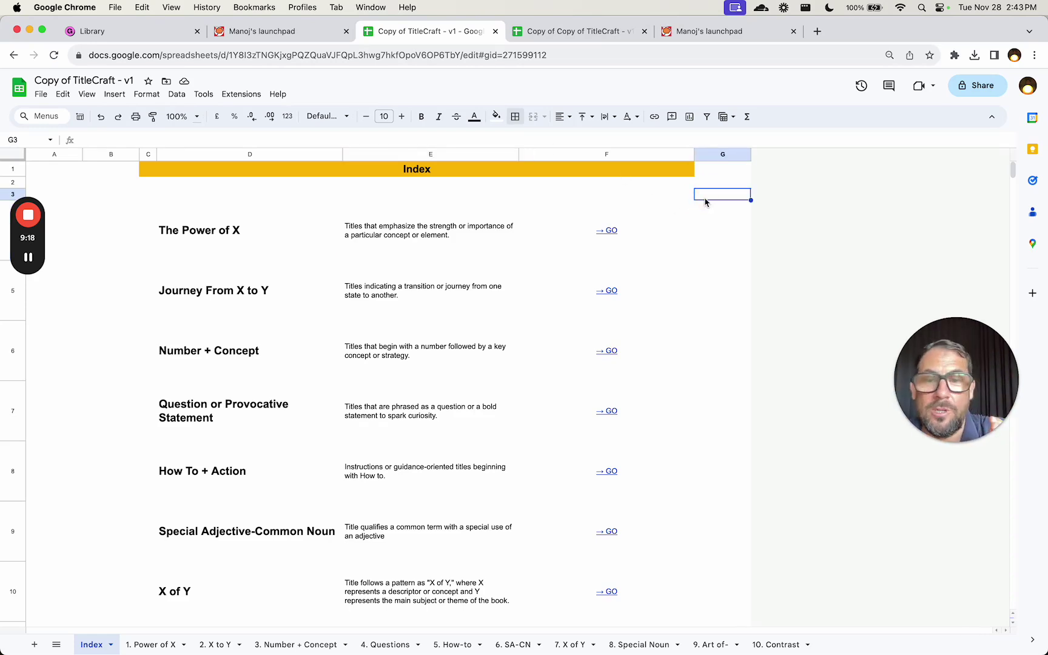
type("EMOTIONS")
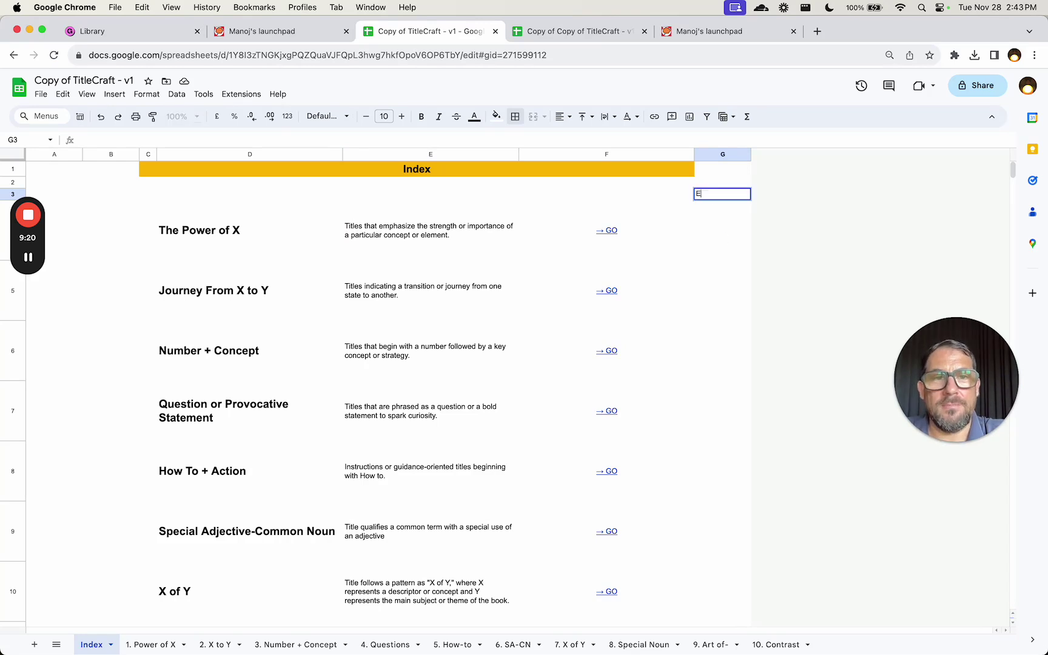
key("Return")
left_click_drag(750, 154, 896, 156)
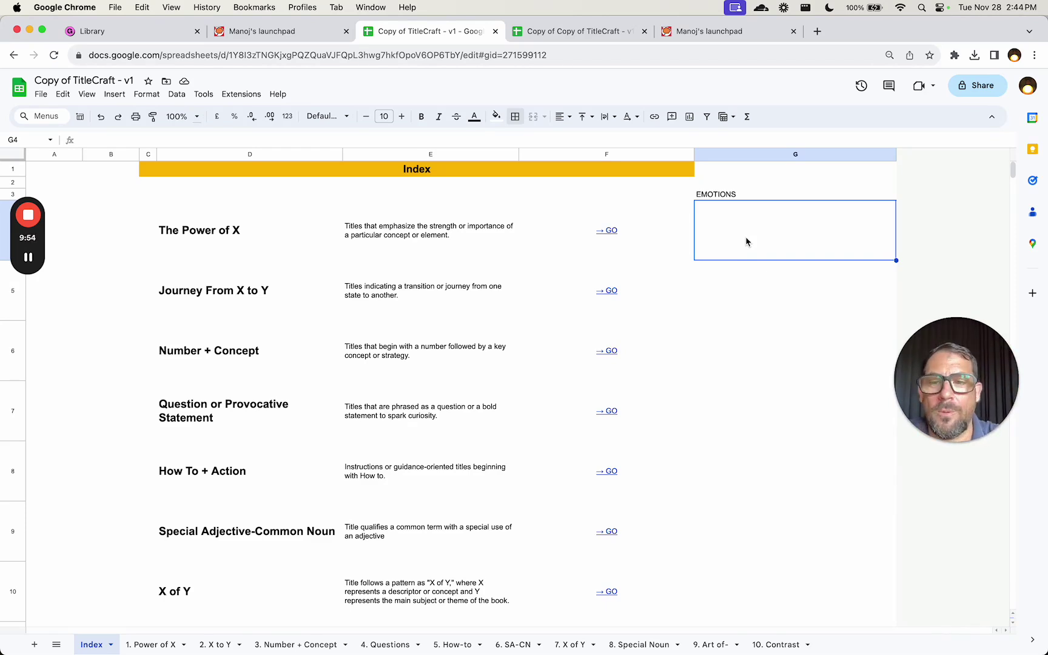
scroll(511, 347, "down", 1)
left_click(262, 587)
left_click(443, 566)
scroll(443, 566, "down", 3)
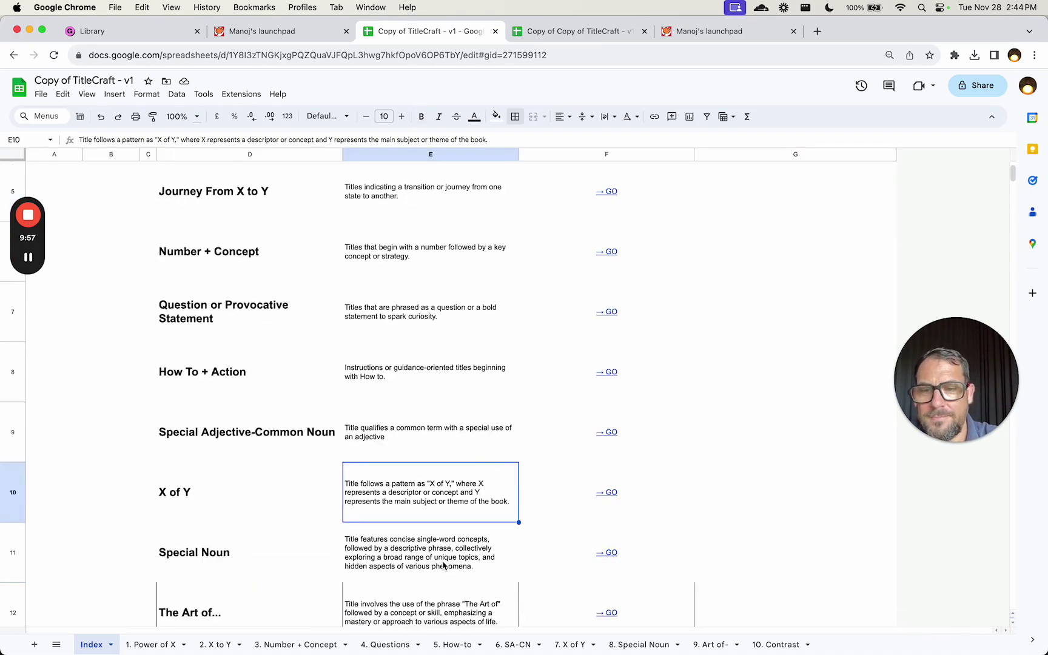
scroll(461, 527, "down", 3)
scroll(475, 486, "up", 8)
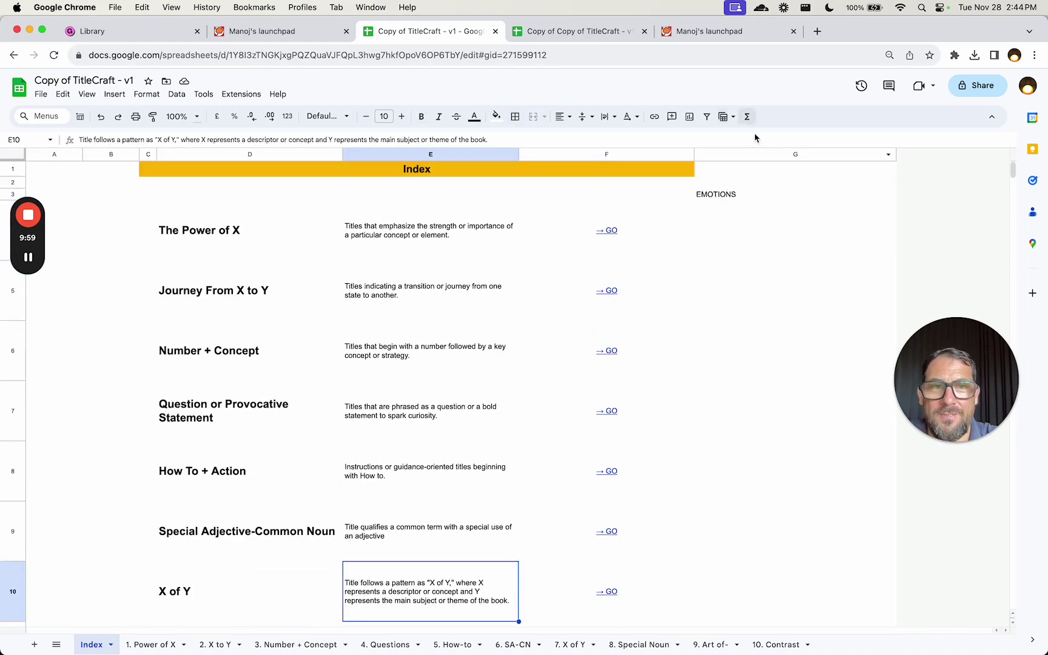
right_click(783, 155)
left_click(688, 269)
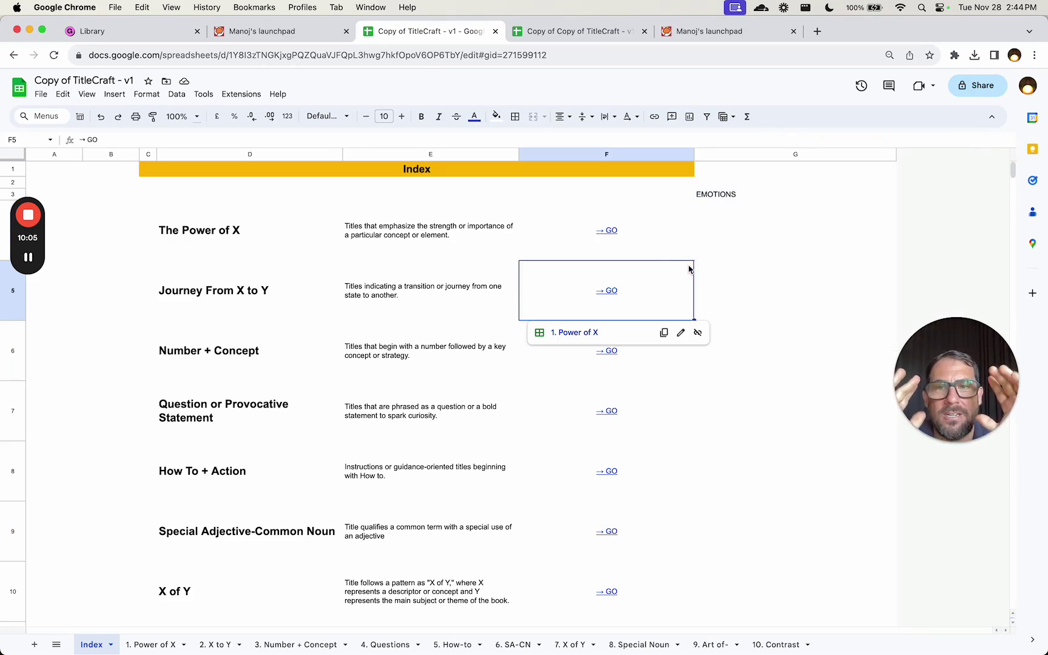
left_click(266, 237)
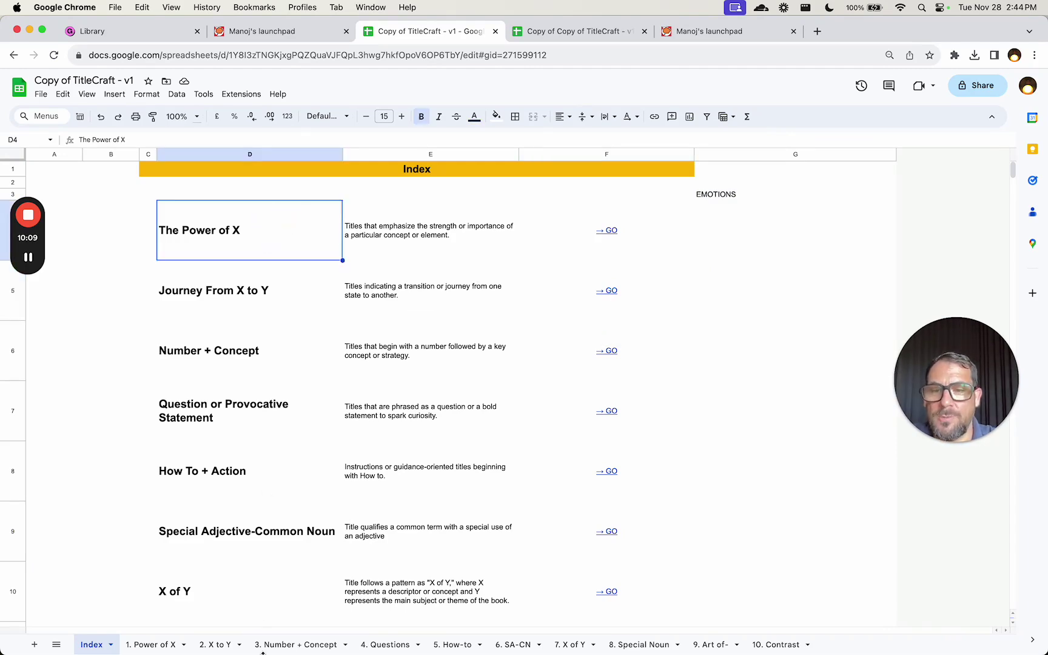
Step: Remove the number prefix from the "1. Power of X" sheet's name so it reads "Power of X"
left_click(160, 648)
double_click(161, 647)
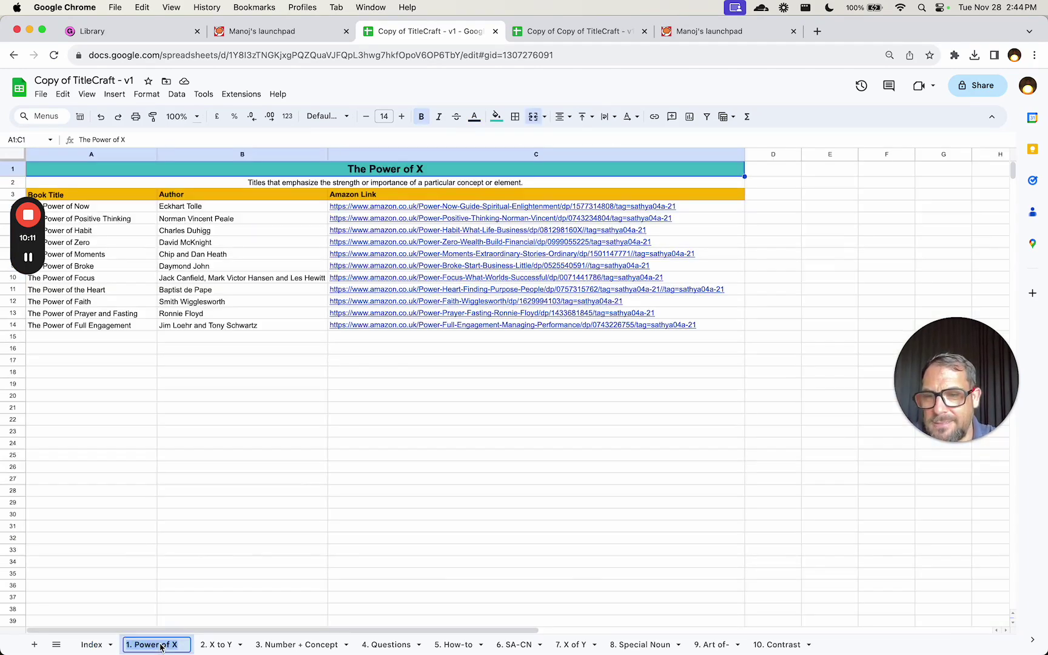
left_click(138, 644)
key("BackSpace")
key("BackSpace")
key("BackSpace")
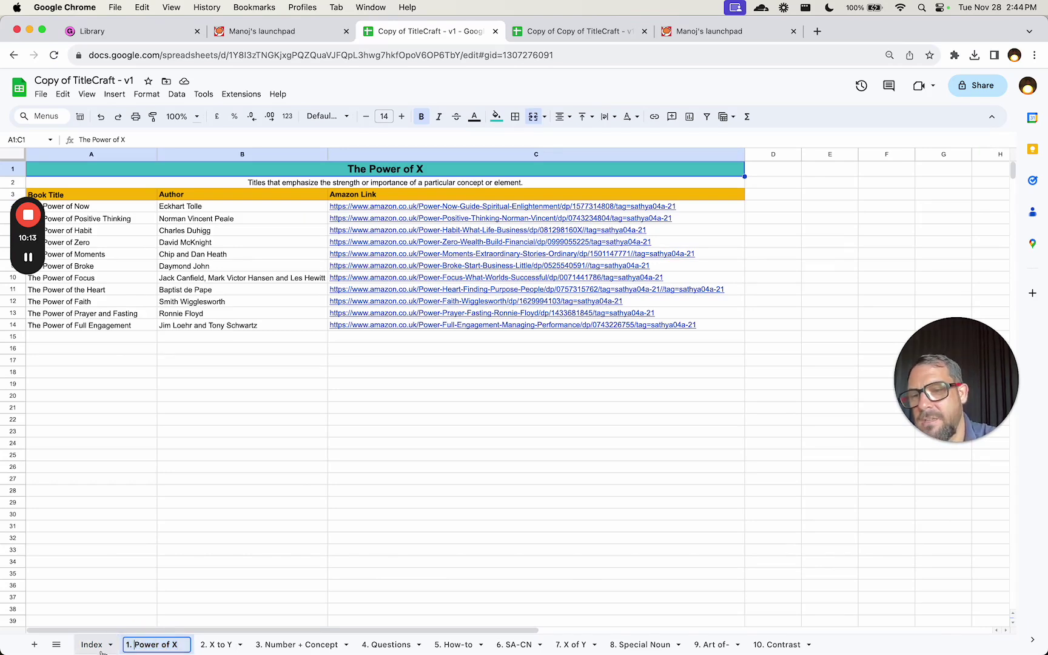
key("Return")
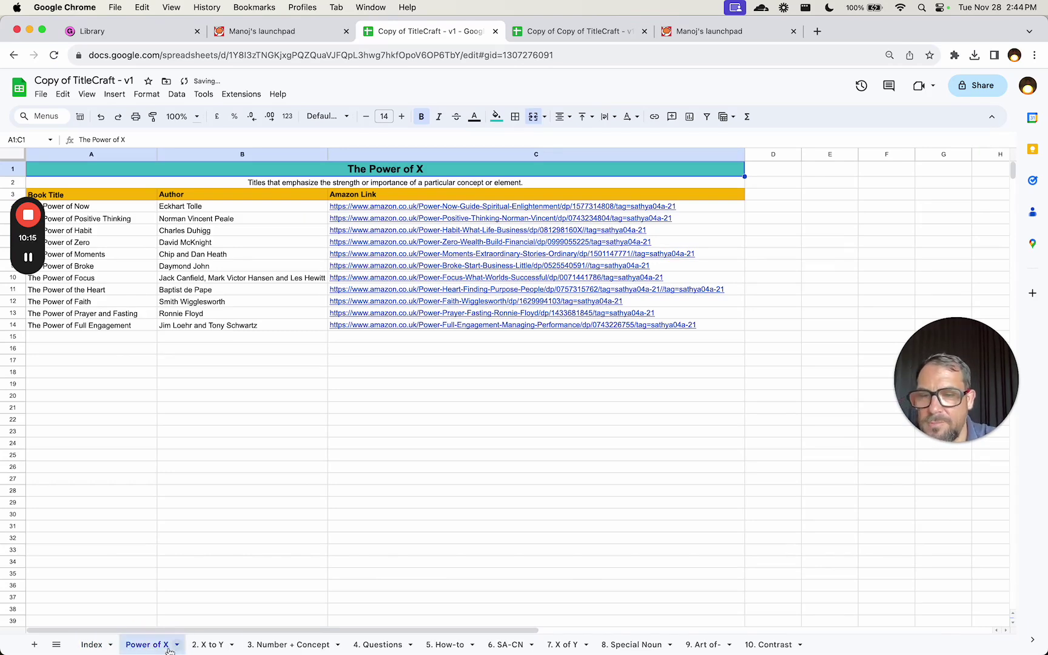
Step: Test the GO link for The Power of X in F4 of the Index sheet
left_click(107, 648)
left_click(603, 231)
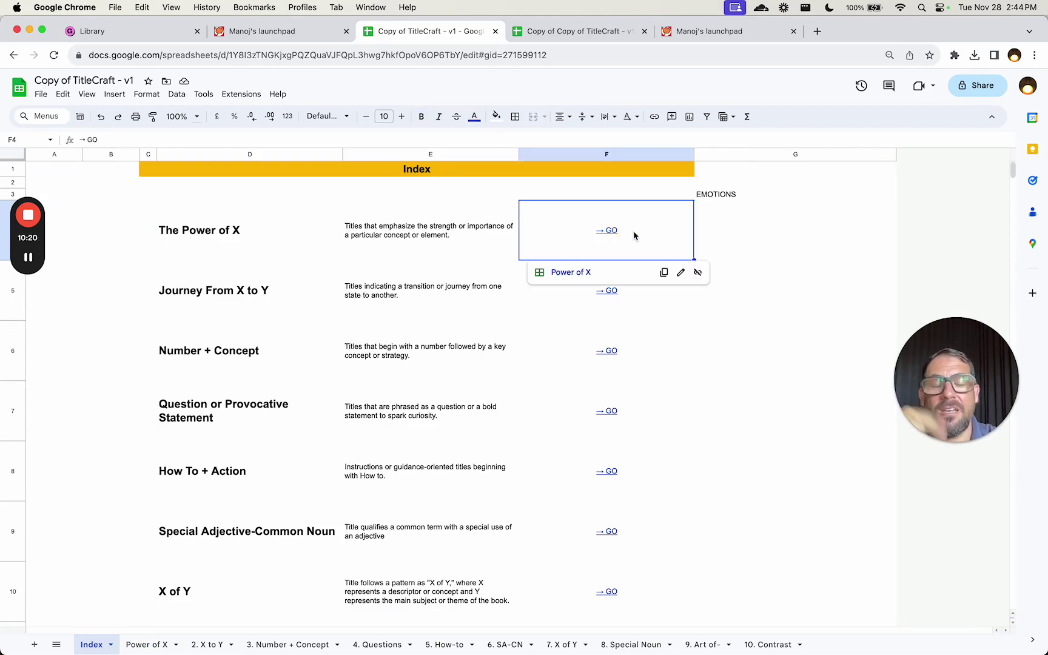
mouse_move(643, 247)
left_click(562, 271)
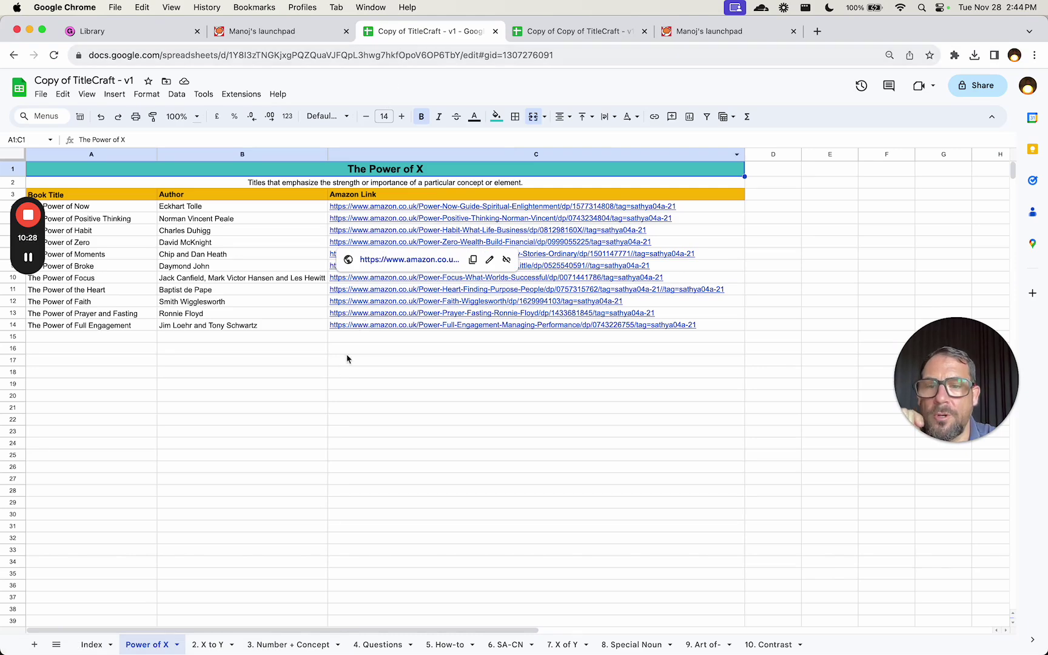
Step: Change the GO link for Journey From X to Y in F5 of the Index to point to the "2. X to Y" sheet
left_click(92, 644)
left_click(603, 282)
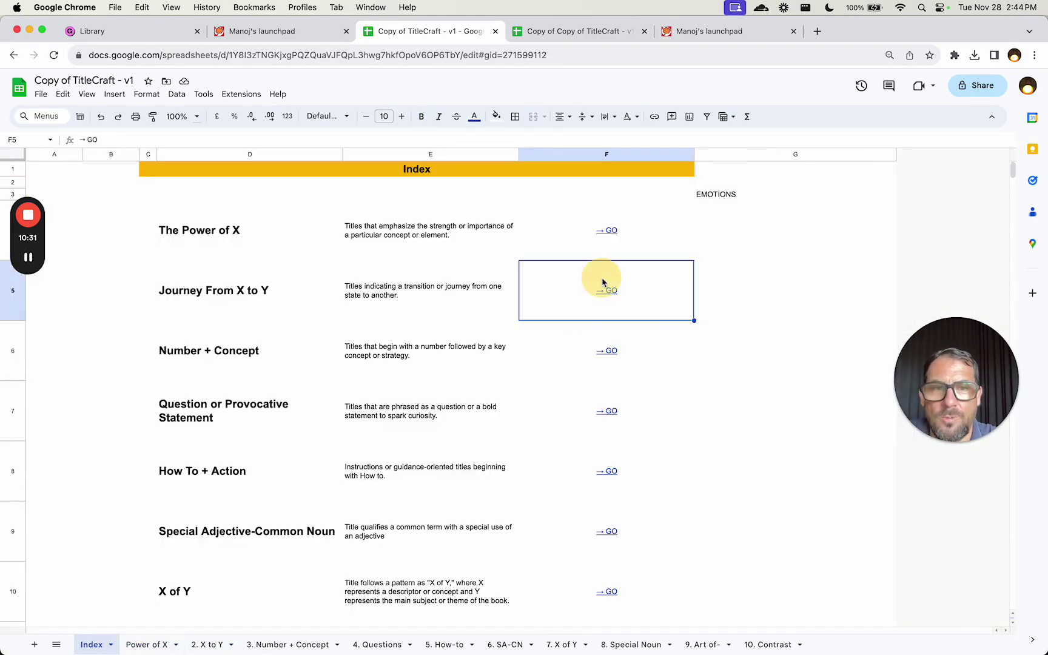
key("ctrl+k")
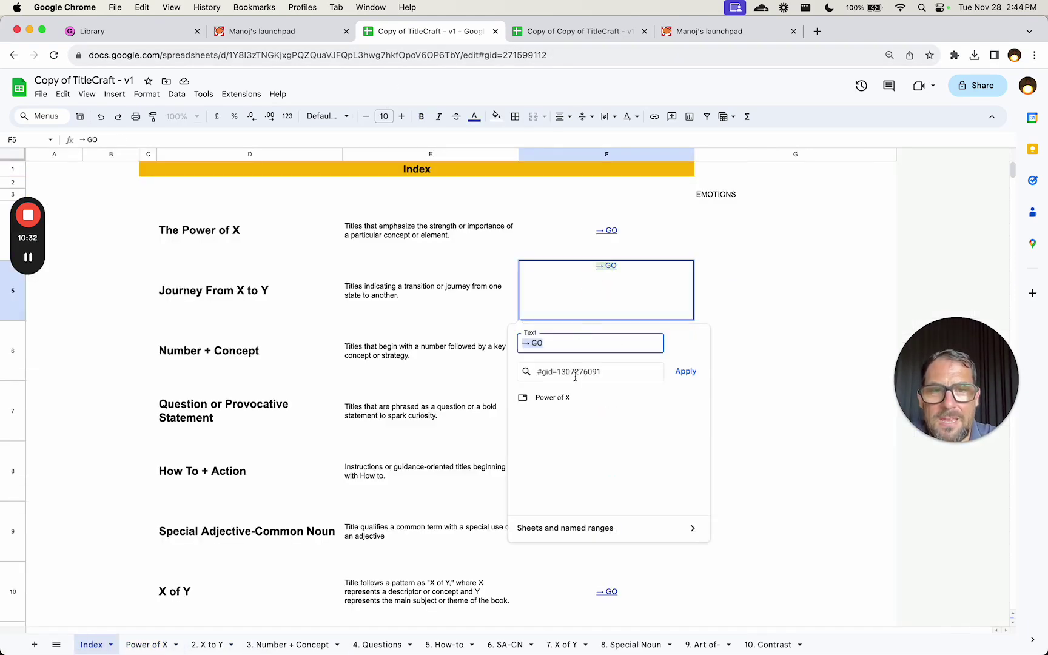
left_click(587, 526)
left_click(548, 447)
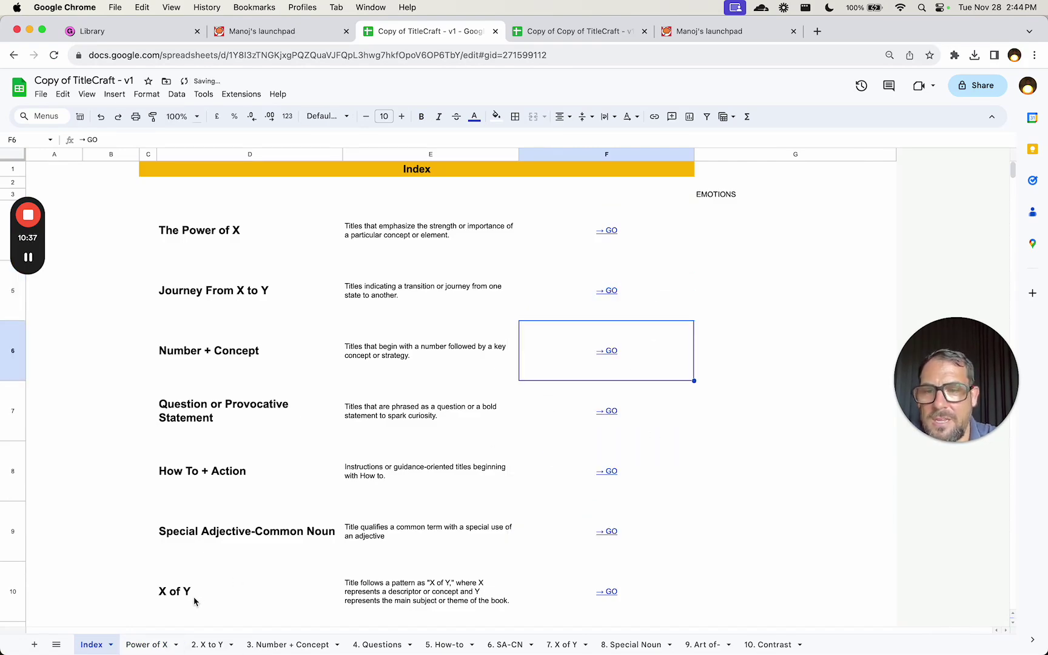
Step: Rename the "2. X to Y" sheet as "X to Y"
left_click(200, 645)
left_click(201, 648)
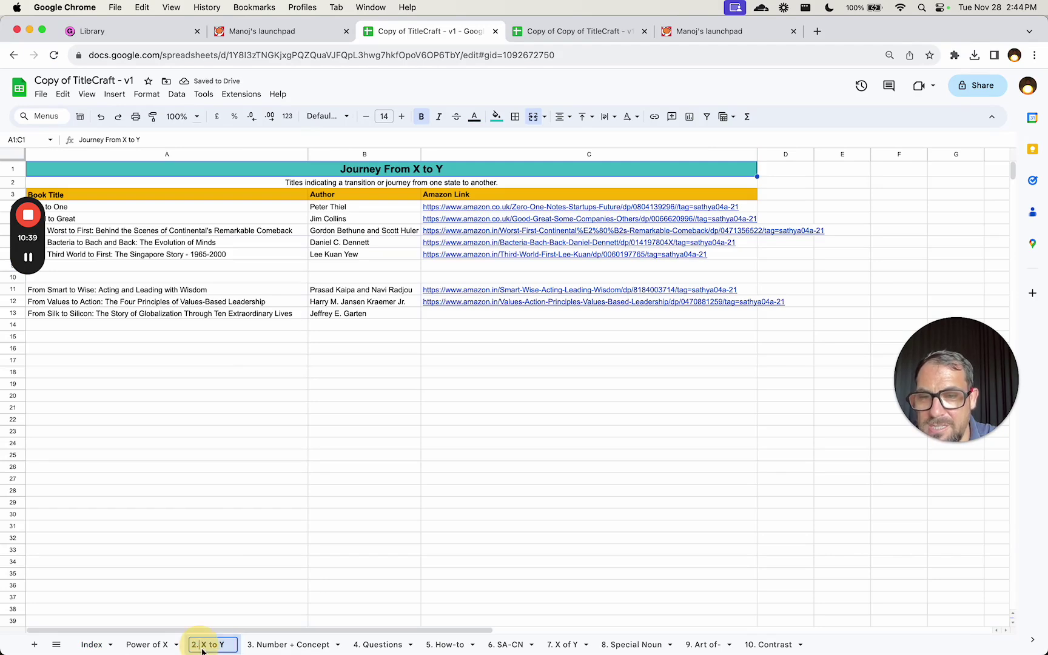
key("BackSpace")
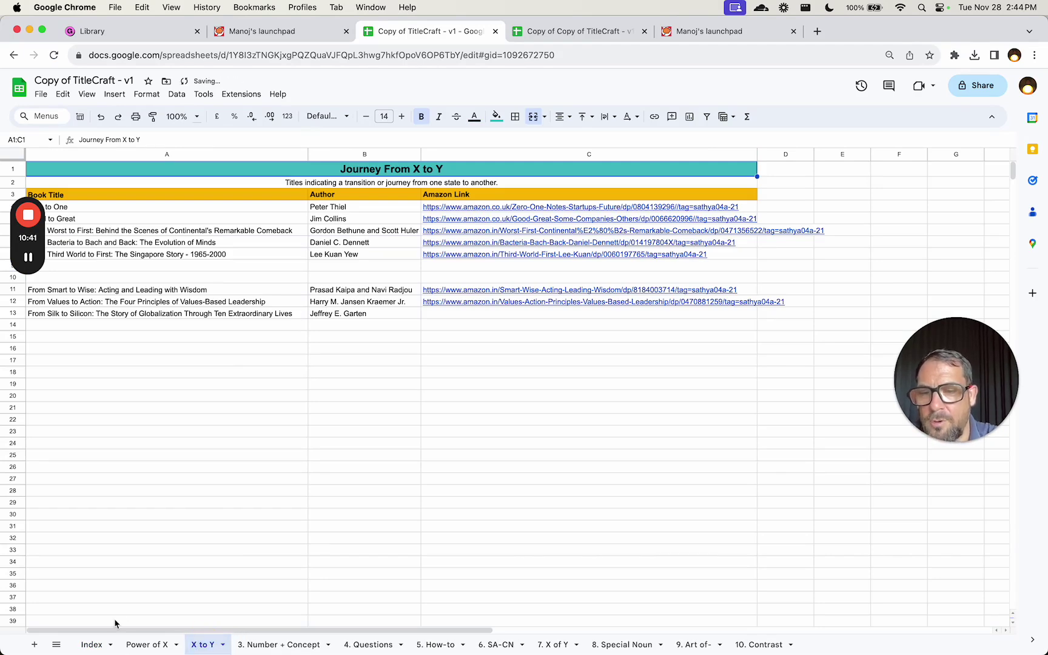
Step: Test the GO link for Journey From X to Y in the Index, and return to the Index sheet
left_click(90, 644)
left_click(596, 303)
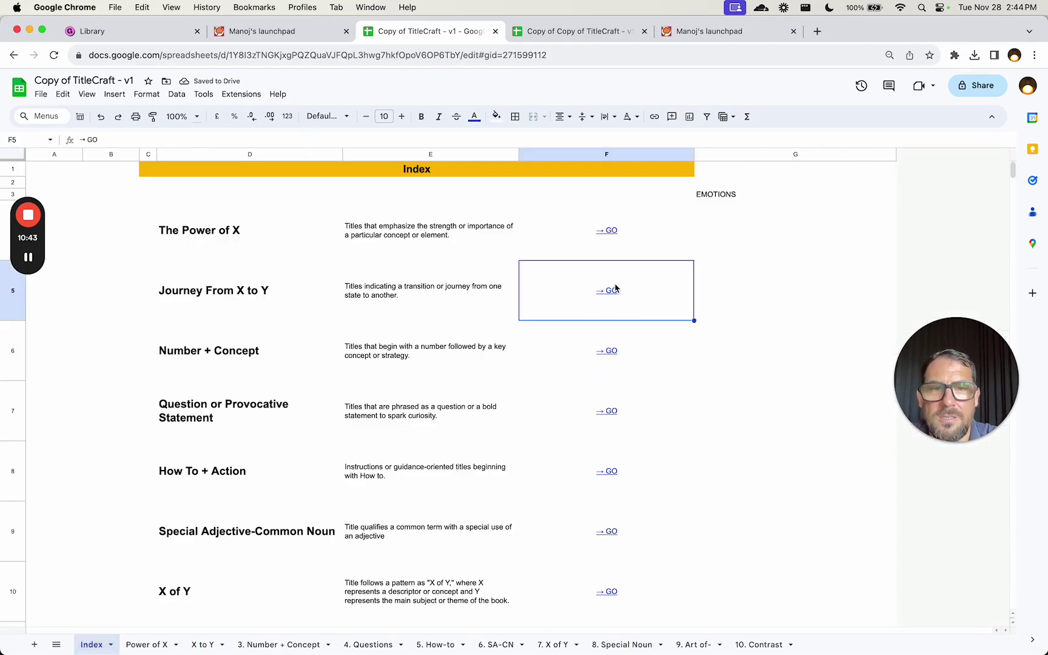
left_click(565, 332)
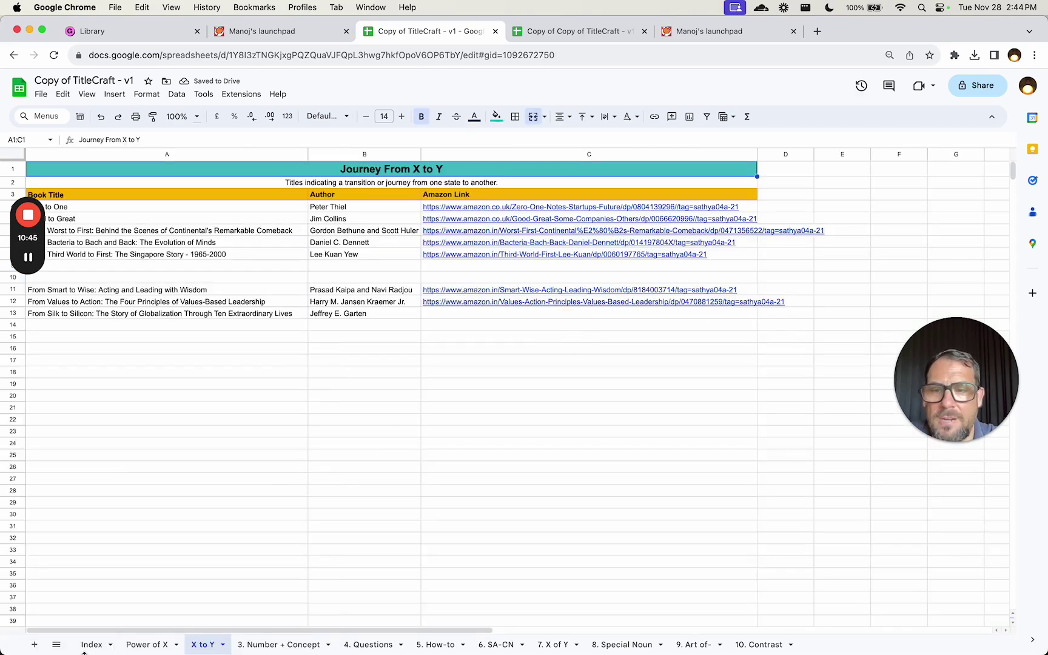
left_click(92, 644)
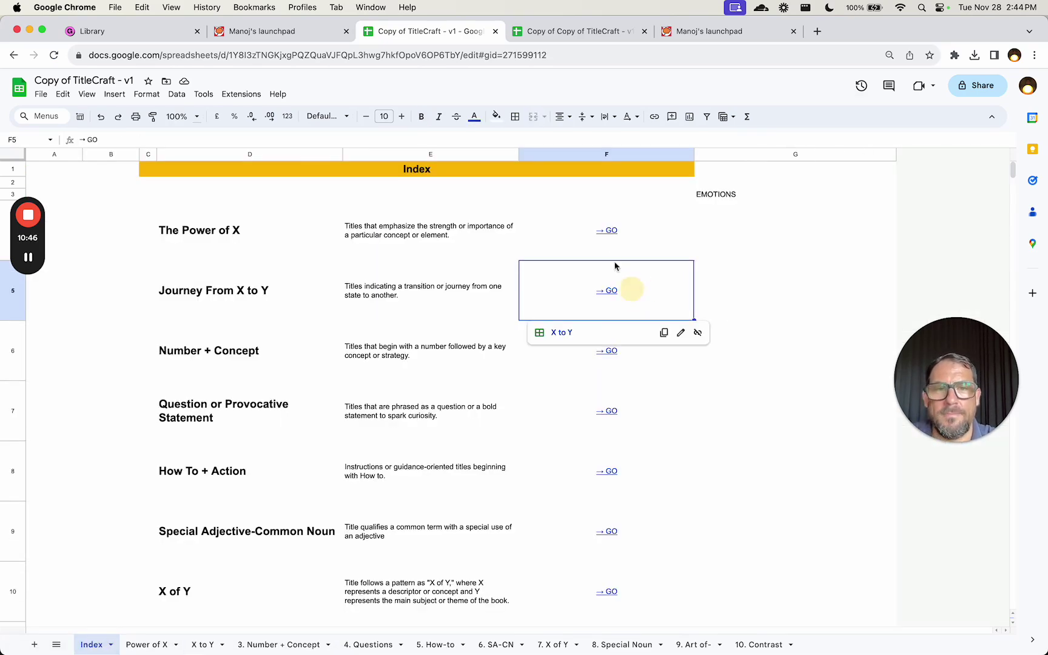
Step: Review The Power of X row in the Index, and the book titles, authors and first Amazon link on its sheet
left_click_drag(303, 240, 628, 247)
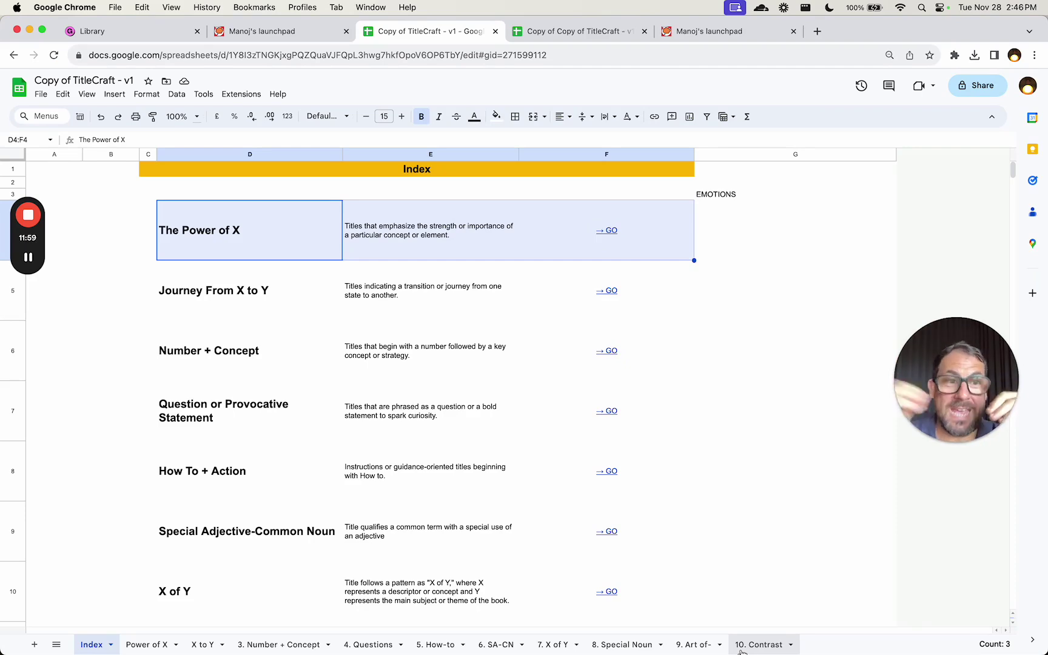
left_click(146, 644)
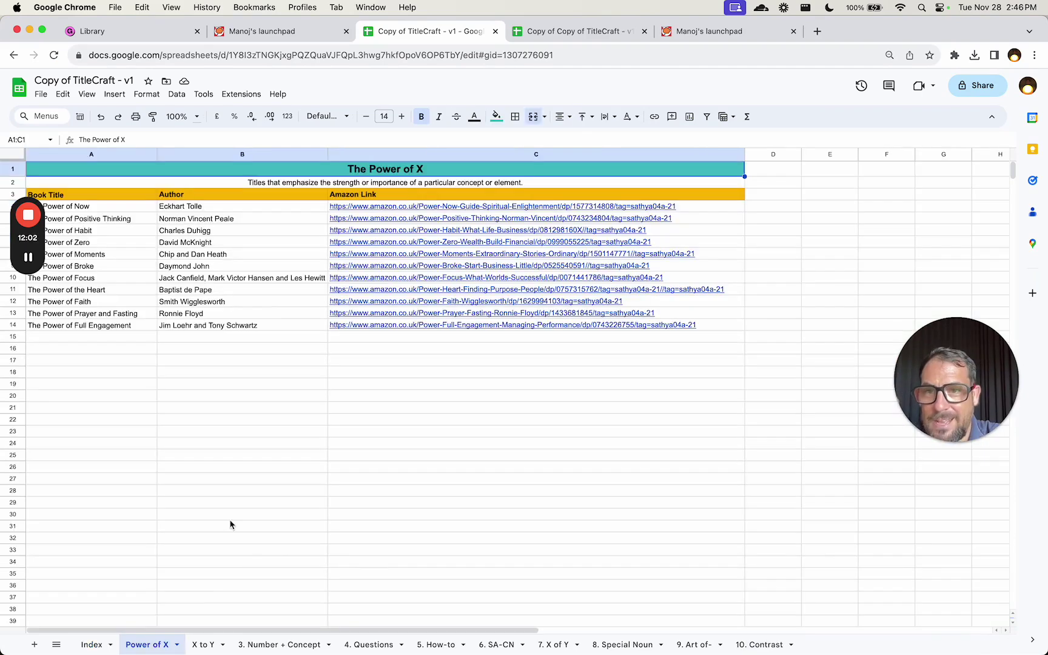
left_click(185, 231)
left_click_drag(139, 195, 134, 327)
left_click_drag(300, 215, 292, 327)
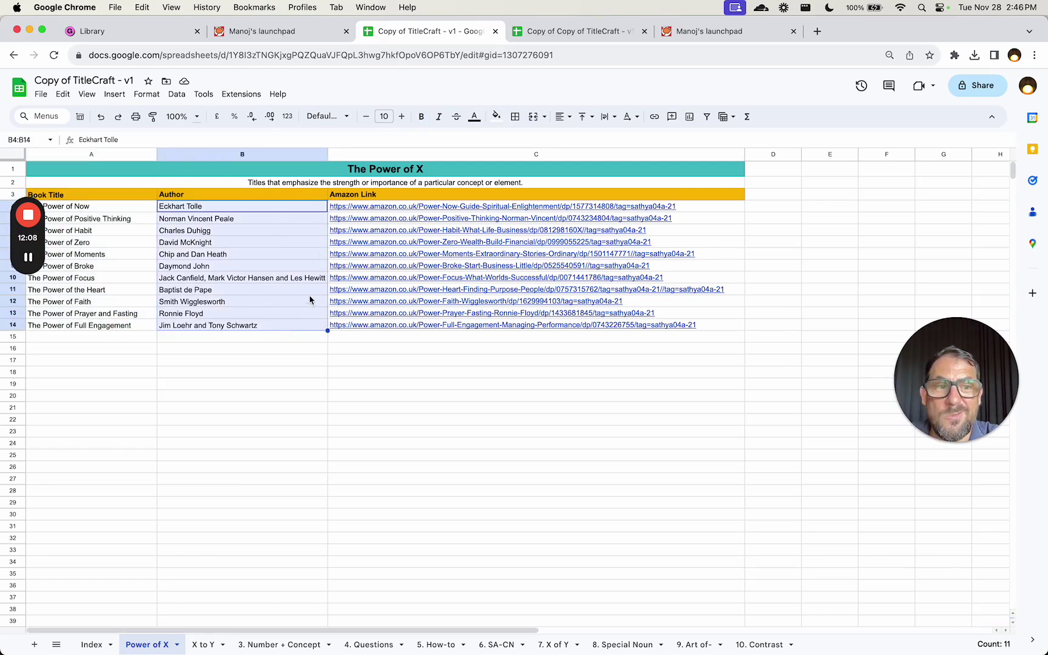
left_click(479, 206)
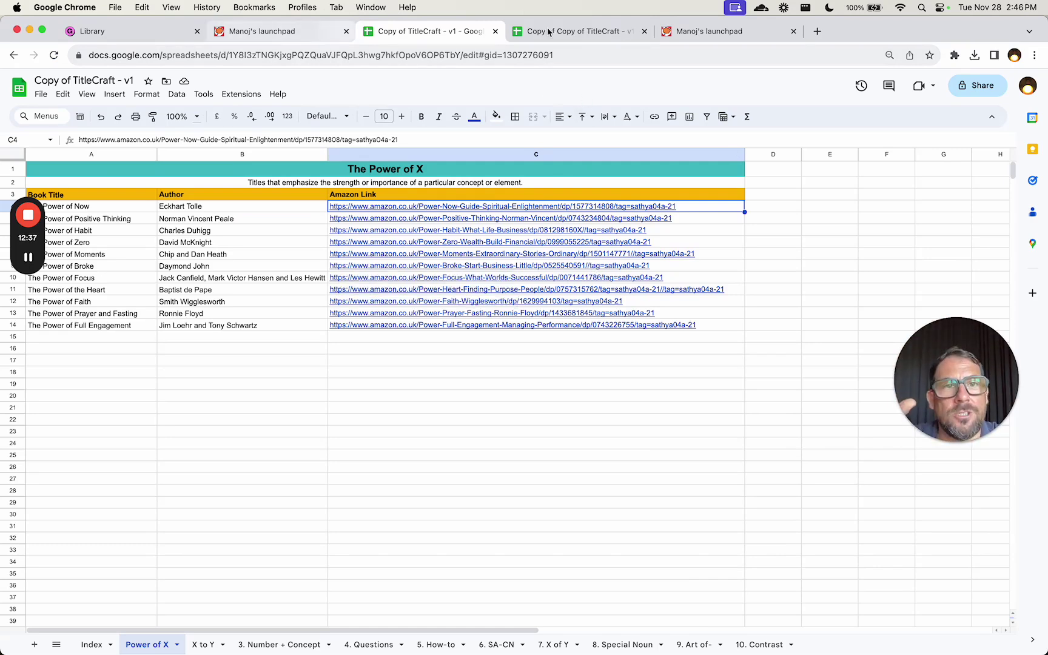
Step: Switch to the Gumroad pages and review the TitleCraft product page's title, pricing, ratings and description
left_click(695, 32)
left_click(261, 37)
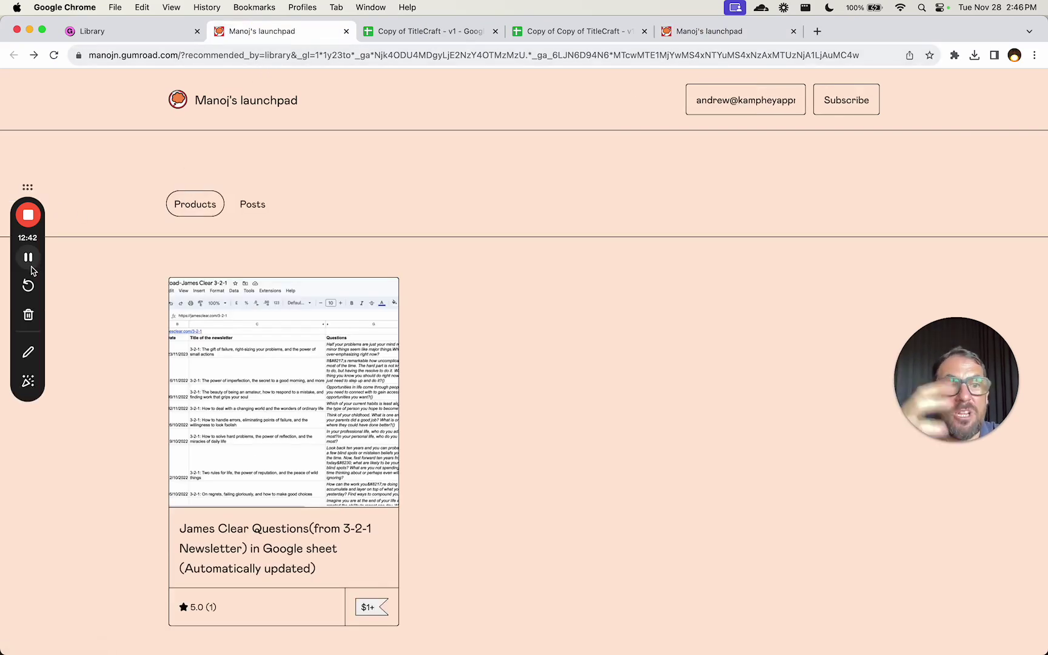
left_click(32, 260)
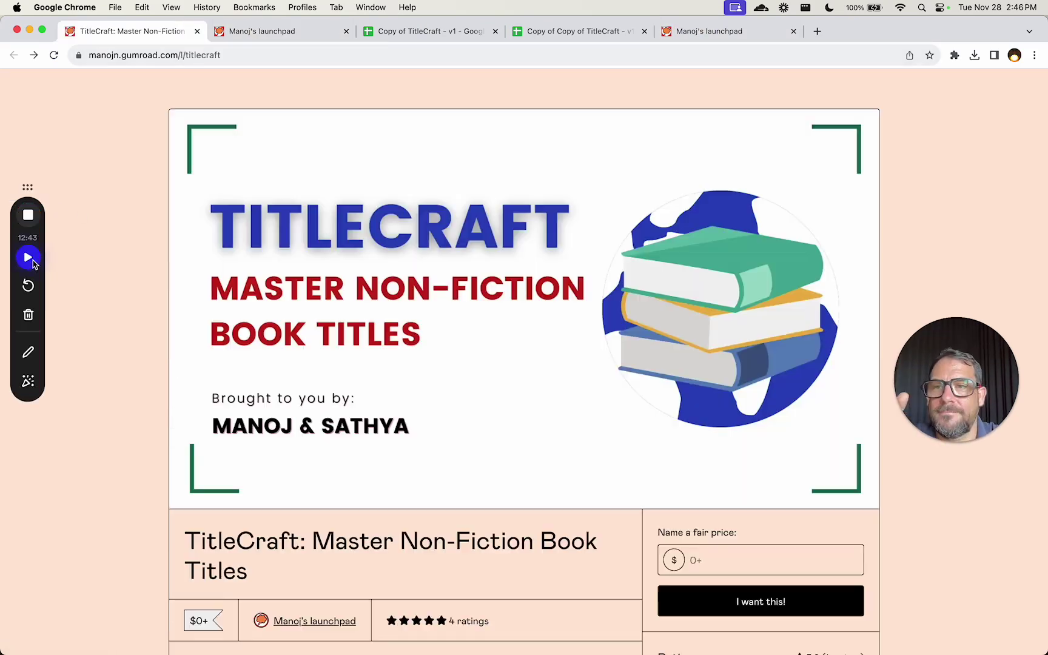
left_click(28, 258)
scroll(543, 301, "down", 2)
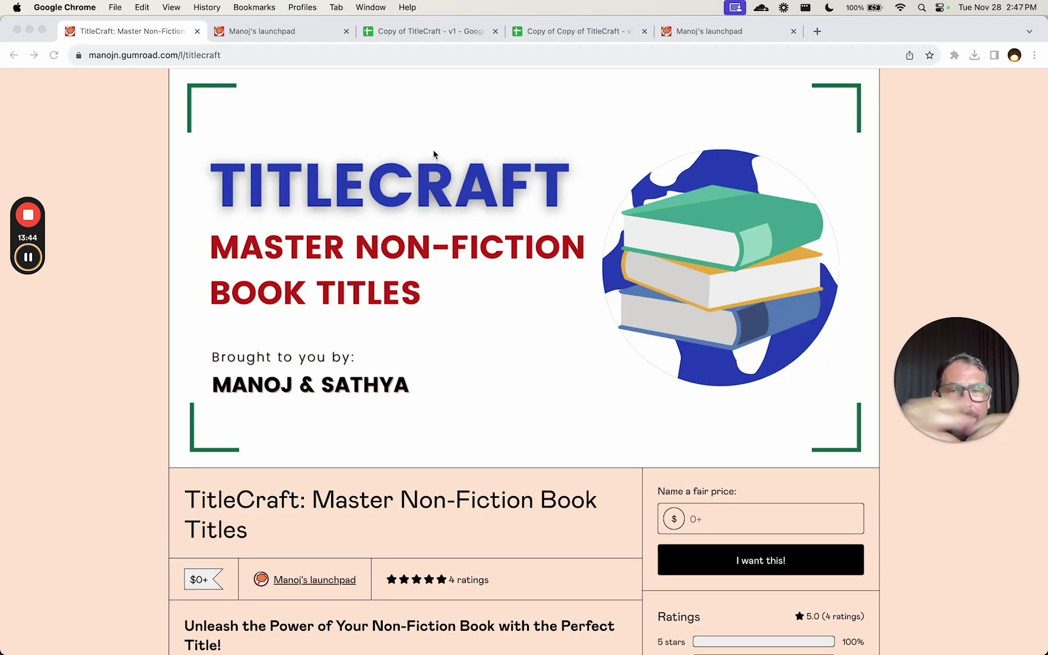
scroll(504, 402, "down", 1)
scroll(505, 402, "down", 5)
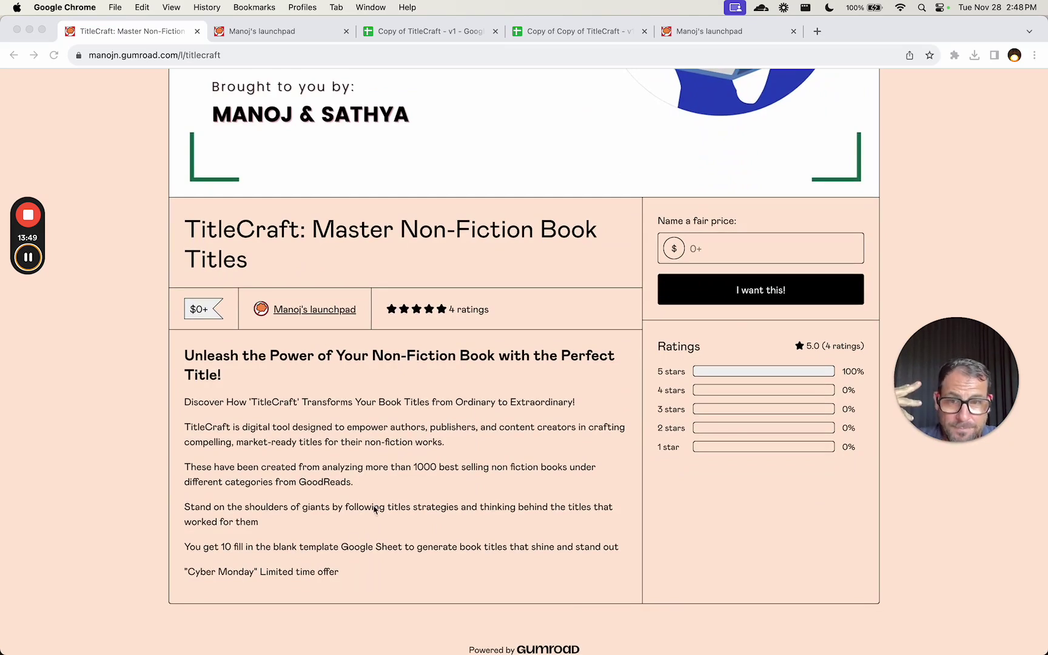
left_click(243, 555)
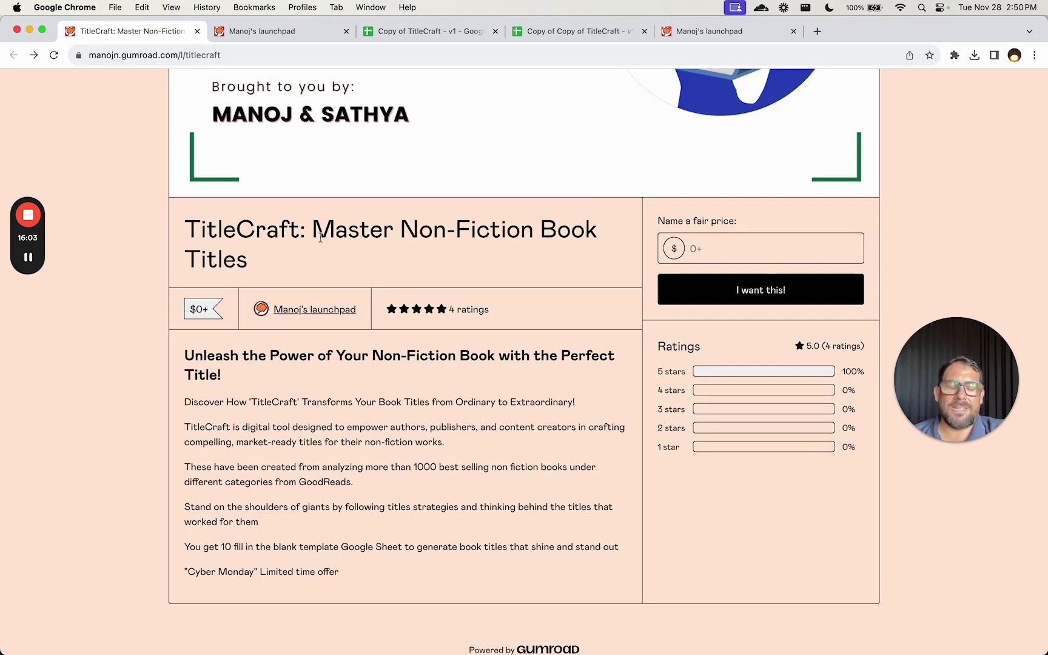
scroll(330, 277, "up", 1)
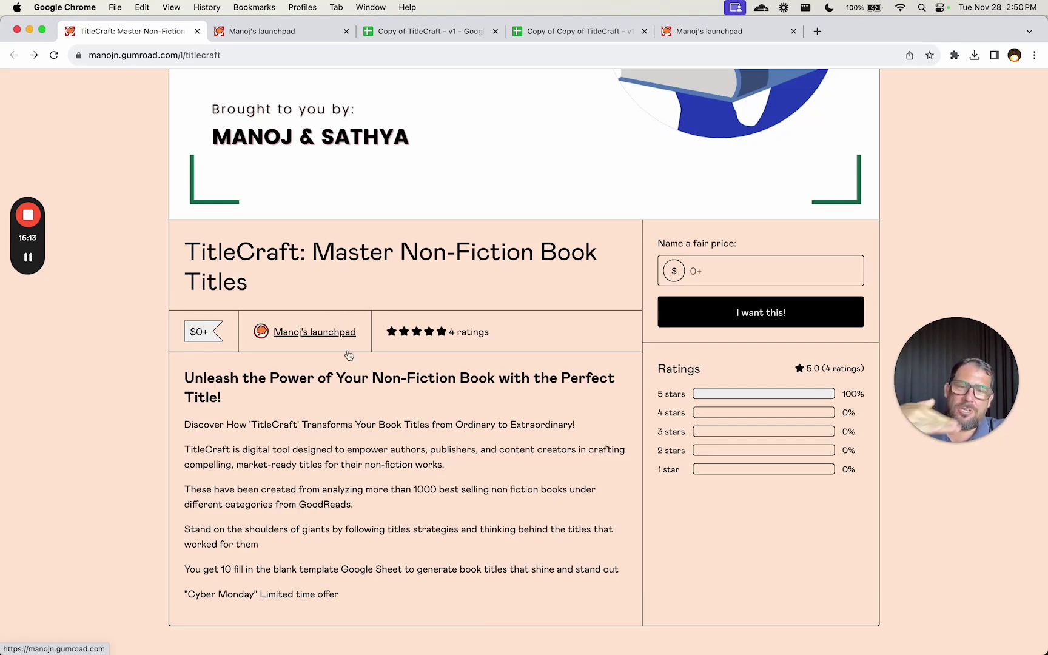
scroll(415, 495, "down", 2)
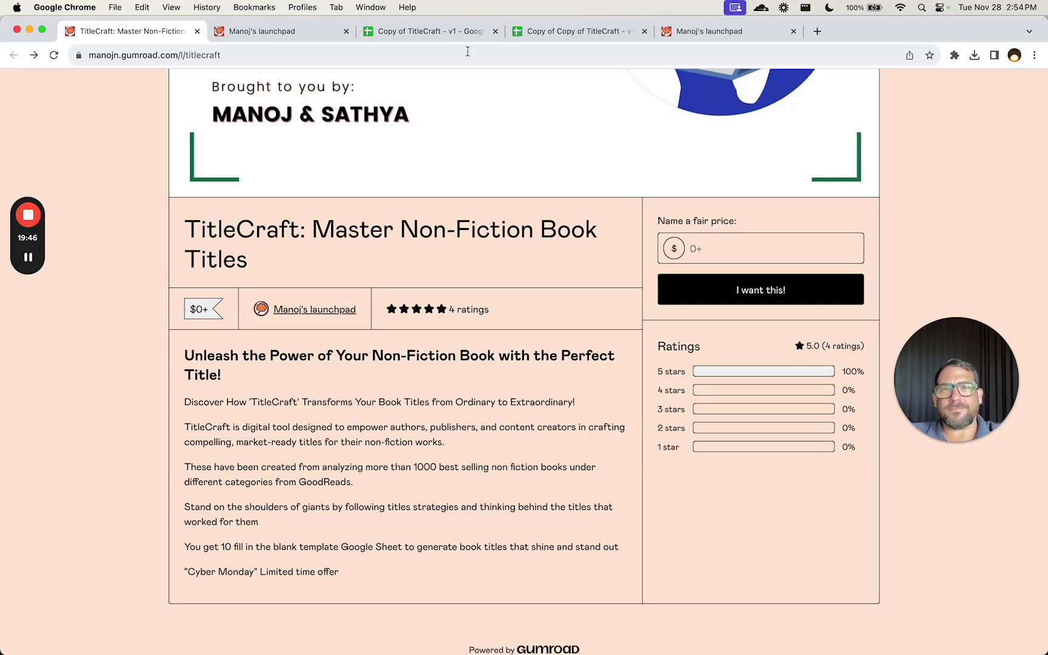
Step: Switch back to the TitleCraft copy in Google Sheets and look through the full template list on the Index sheet
left_click(428, 31)
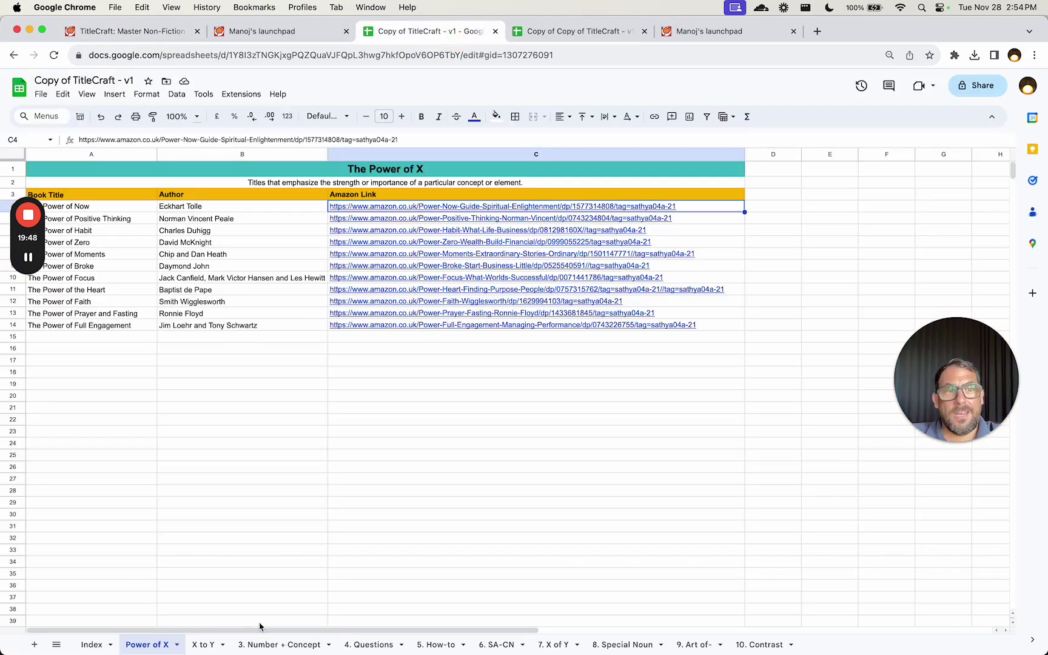
left_click(91, 644)
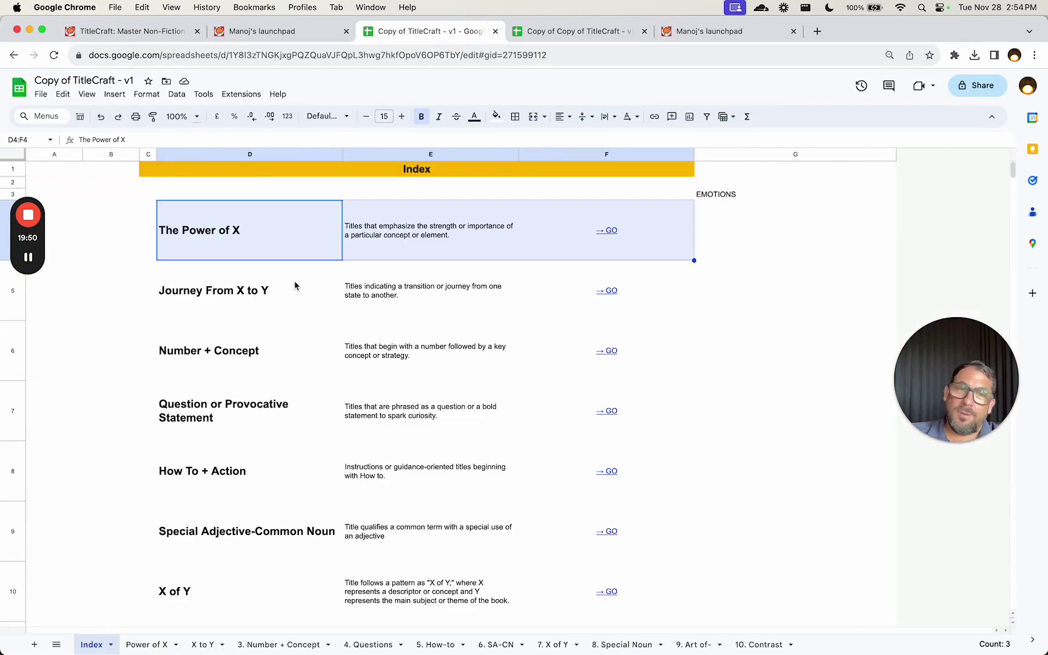
scroll(282, 362, "down", 4)
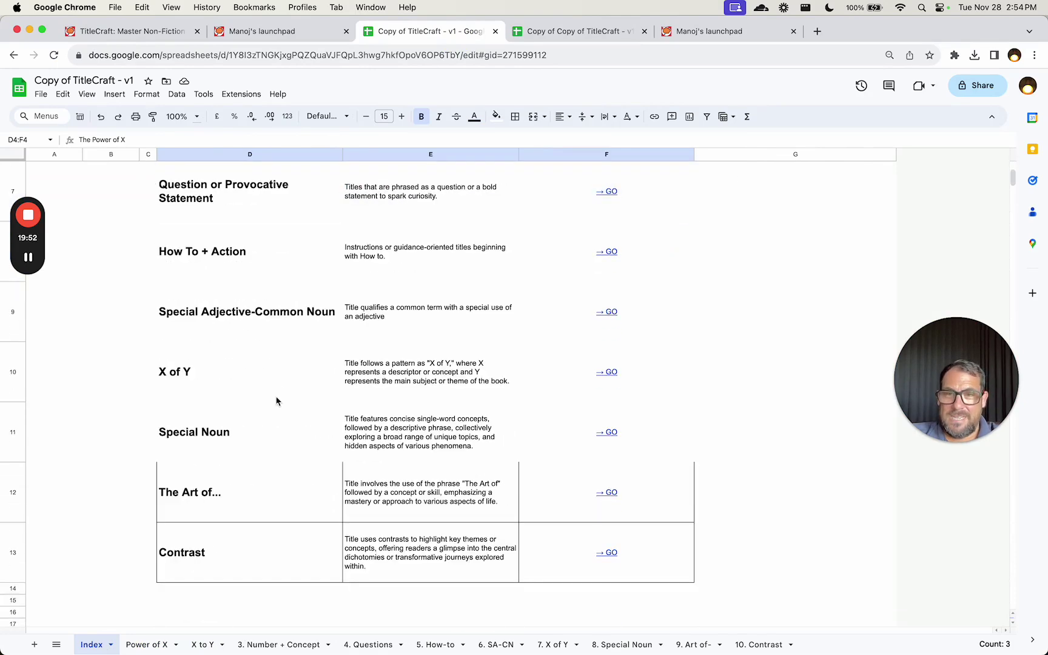
scroll(276, 393, "up", 6)
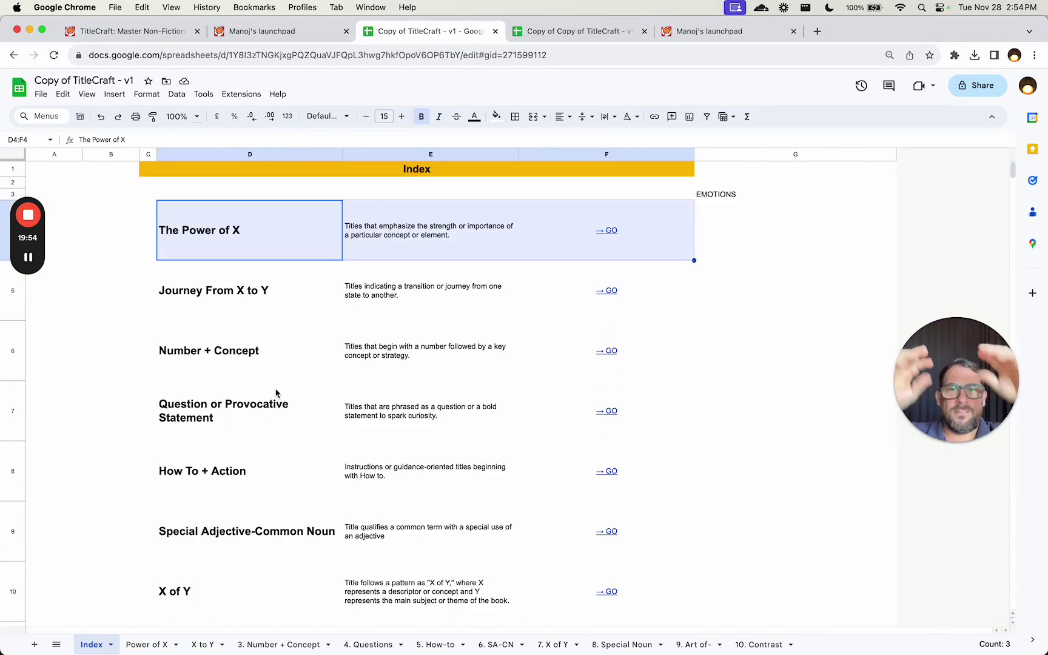